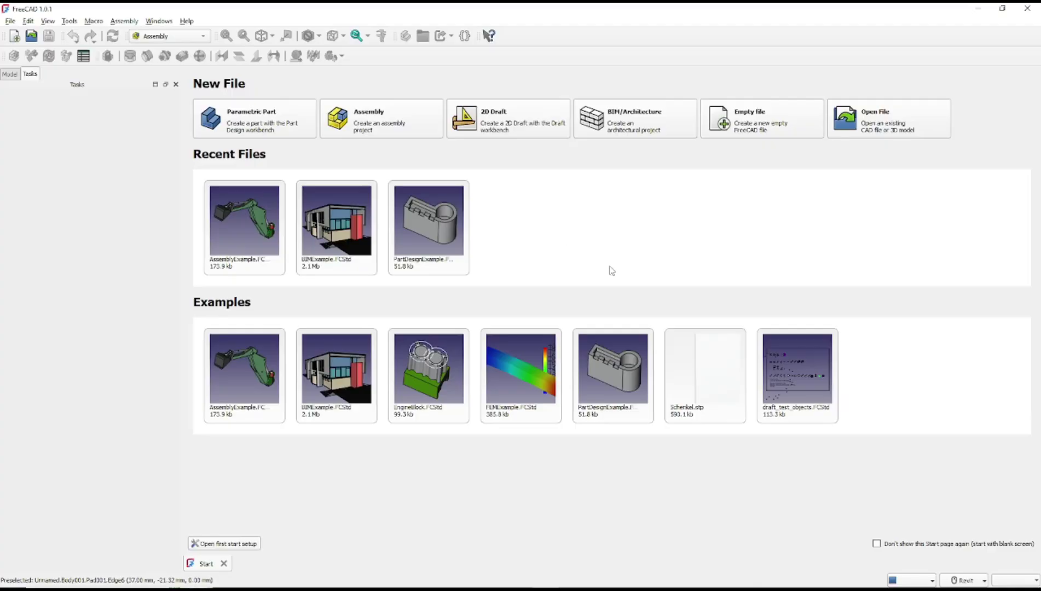
Start a new part and sketch a 10 mm circle centred at the origin on the XY plane.
{"action": "left_click", "coordinate": [268, 132]}
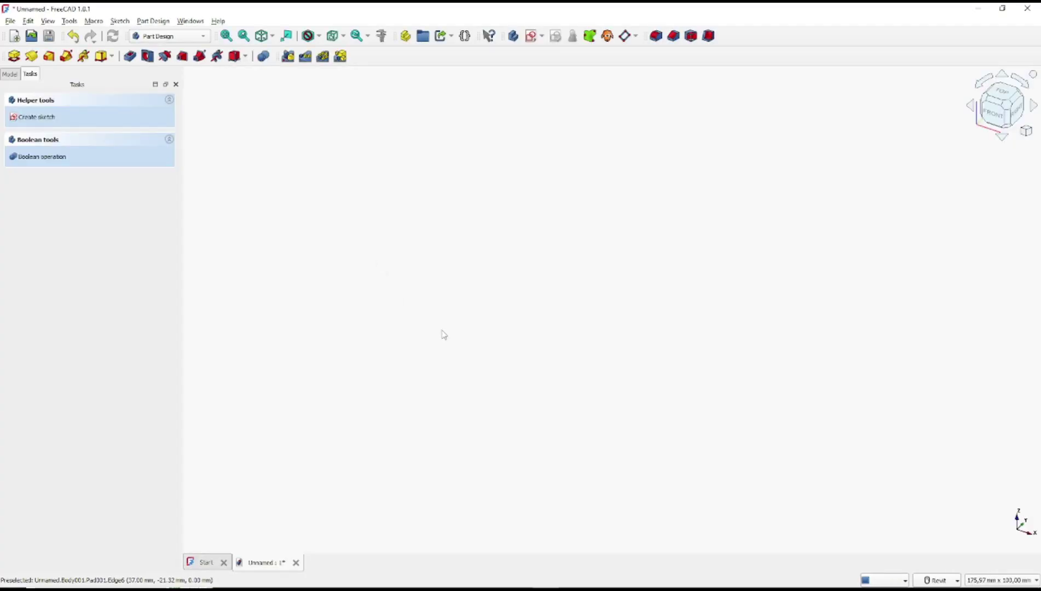
{"action": "left_click", "coordinate": [36, 117]}
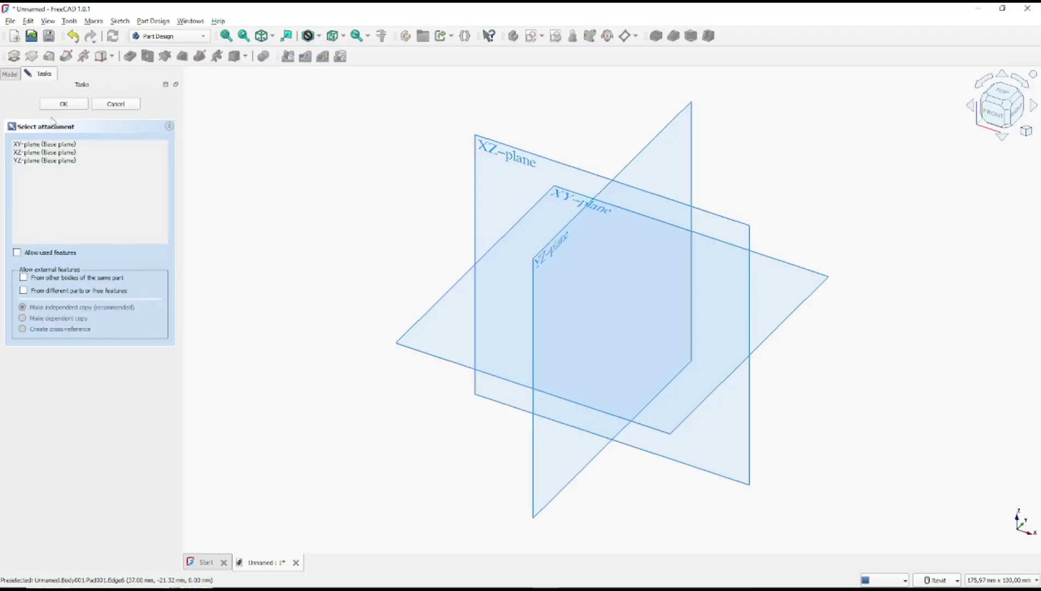
{"action": "left_click", "coordinate": [431, 319]}
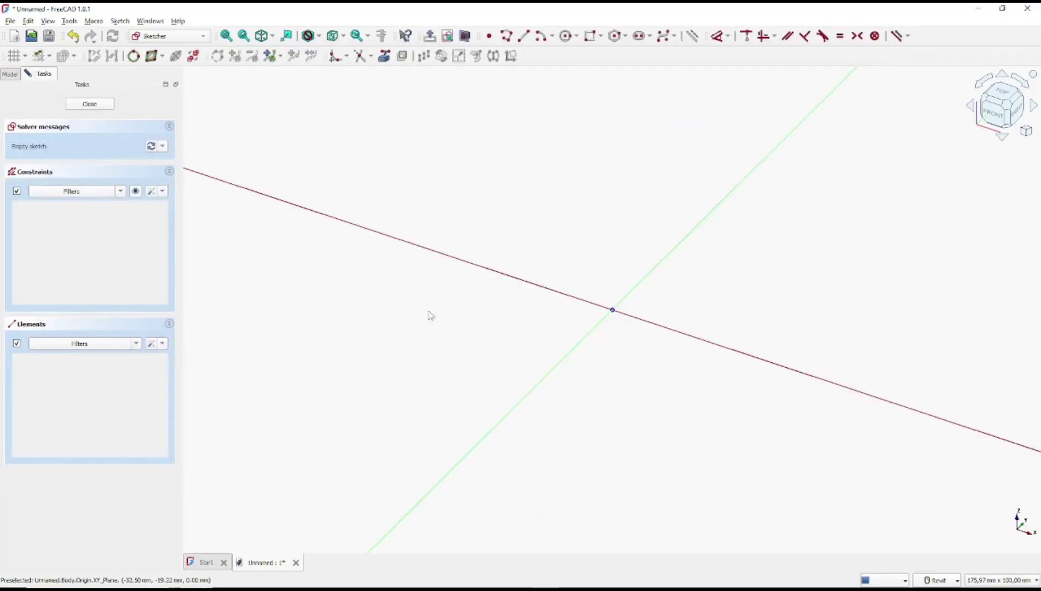
{"action": "left_click", "coordinate": [567, 36]}
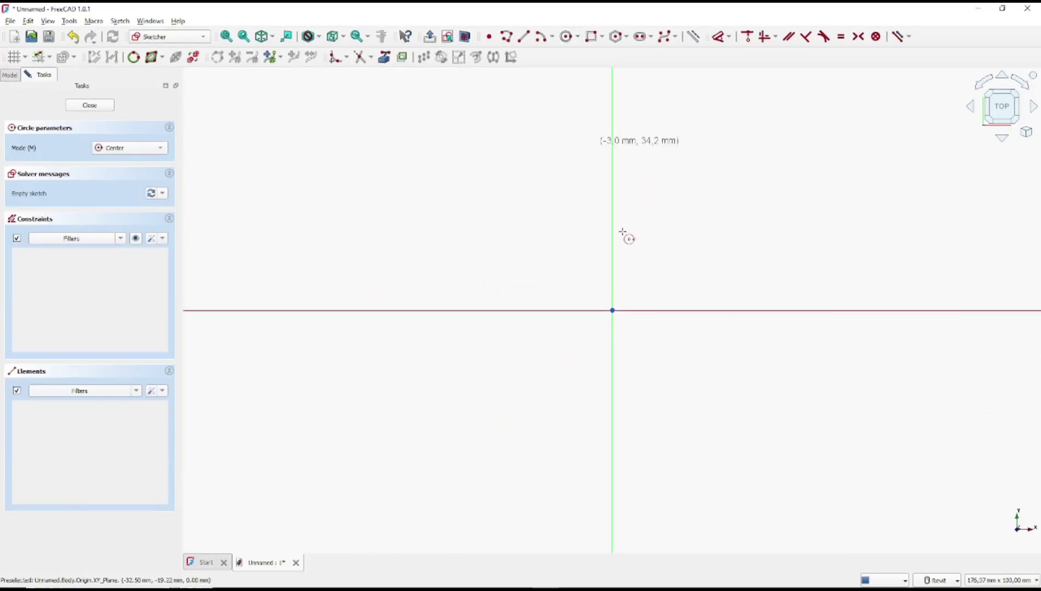
{"action": "left_click", "coordinate": [612, 310]}
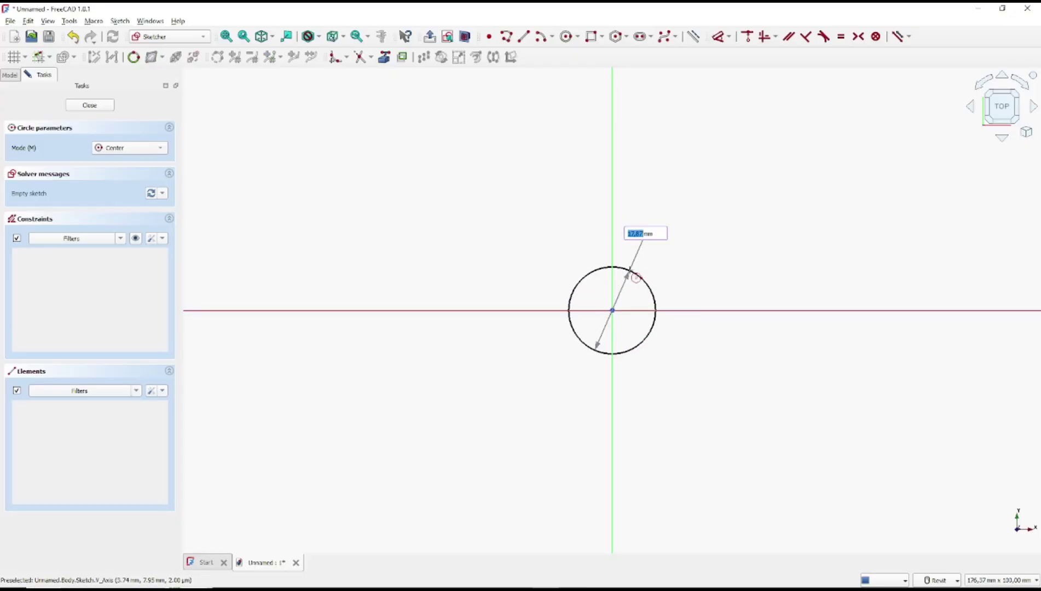
{"action": "type", "text": "10"}
{"action": "key", "text": "Return"}
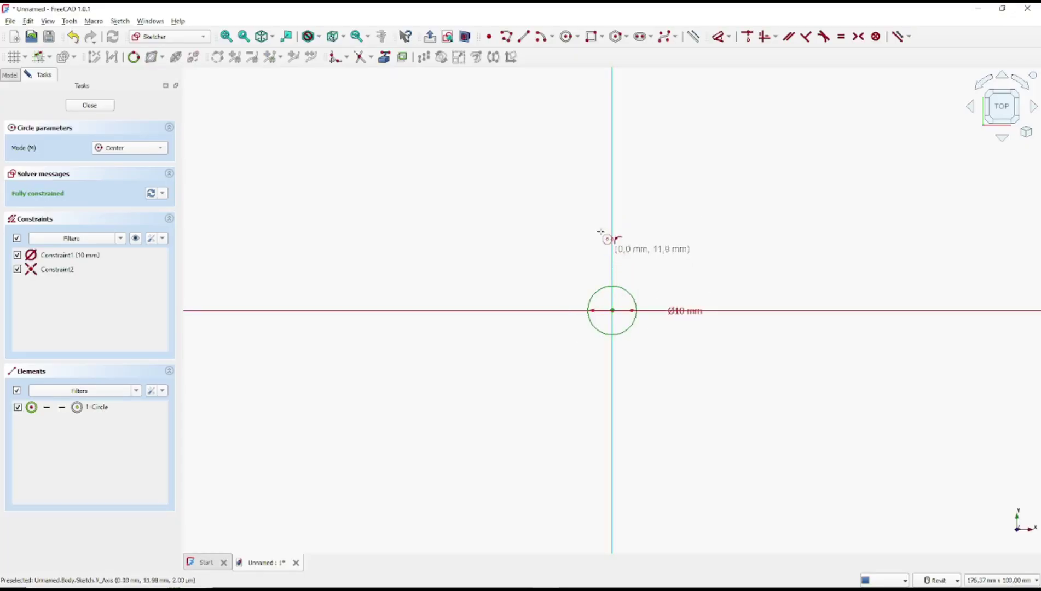
{"action": "left_click", "coordinate": [91, 107]}
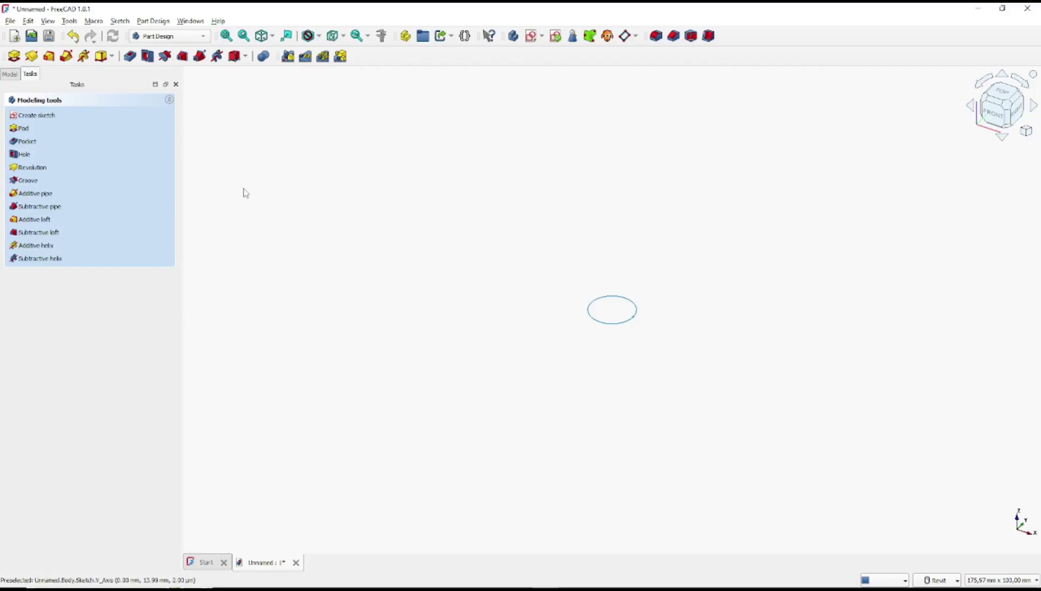
Pad the circle sketch 22 mm into a solid cylinder.
{"action": "left_click", "coordinate": [24, 129]}
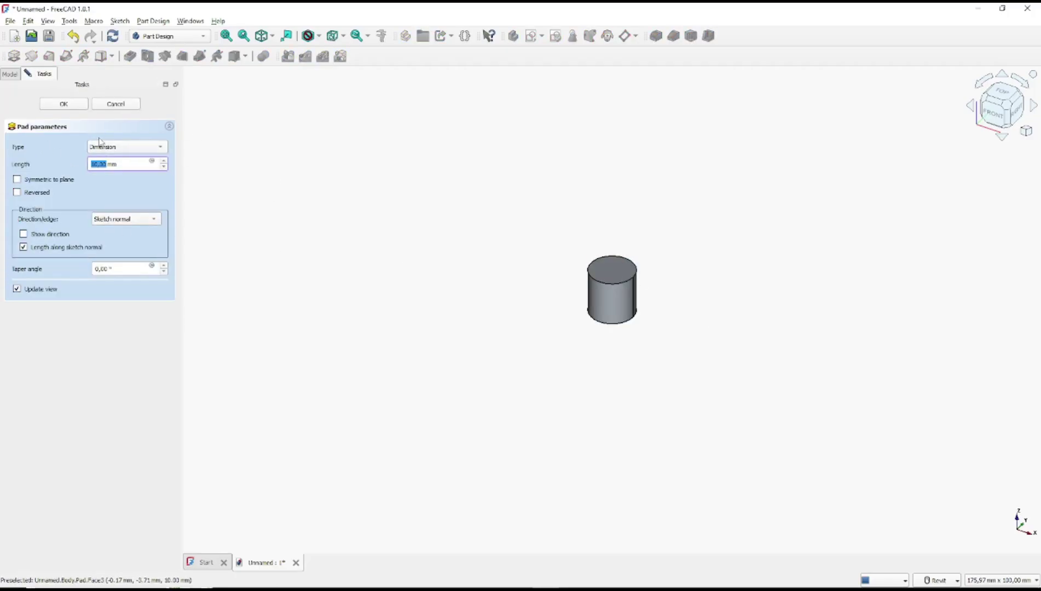
{"action": "scroll", "coordinate": [164, 165], "scroll_direction": "up", "scroll_amount": 8}
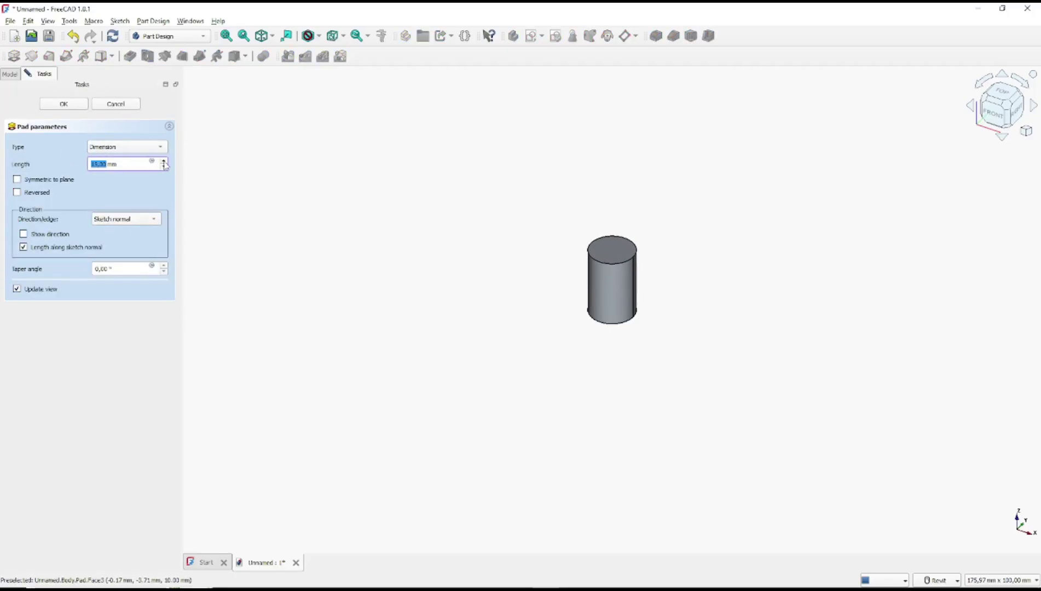
{"action": "scroll", "coordinate": [164, 166], "scroll_direction": "up", "scroll_amount": 3}
{"action": "left_click", "coordinate": [79, 107]}
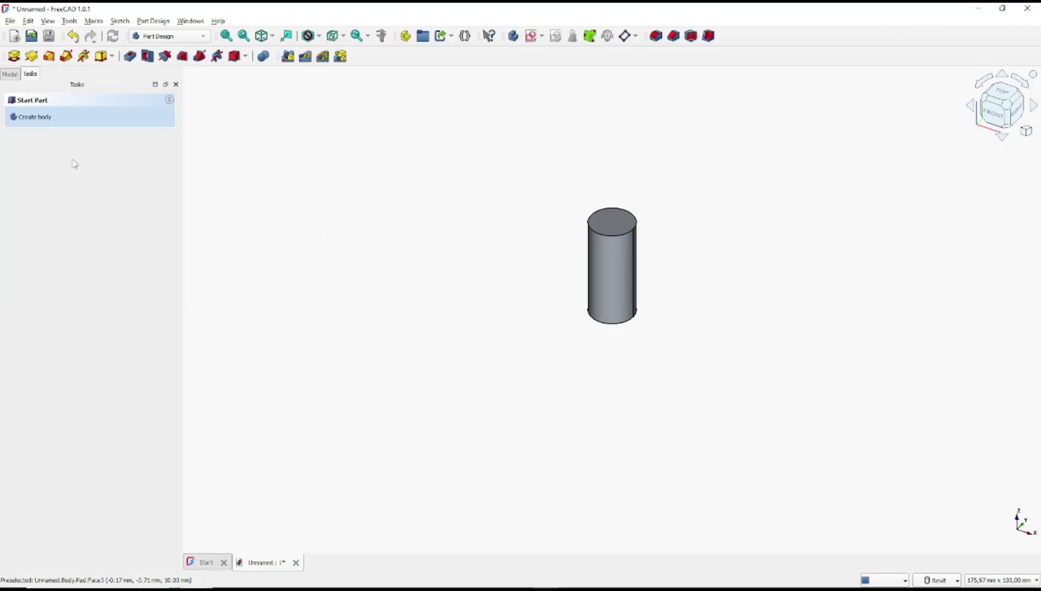
Create a new body and sketch a rectangle on its XY plane to the right of the cylinder.
{"action": "left_click", "coordinate": [34, 117]}
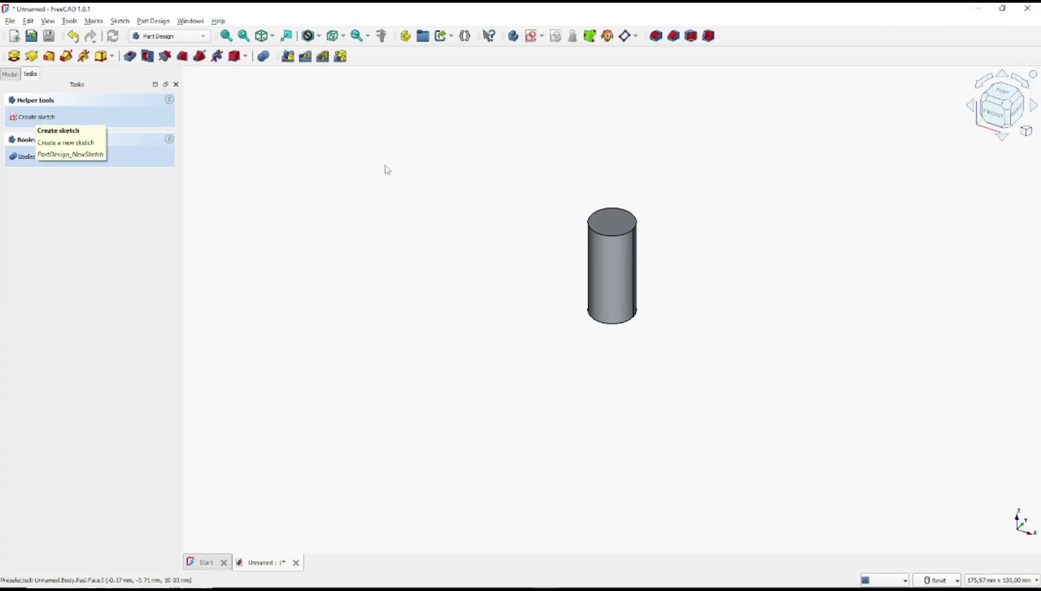
{"action": "left_click", "coordinate": [42, 117]}
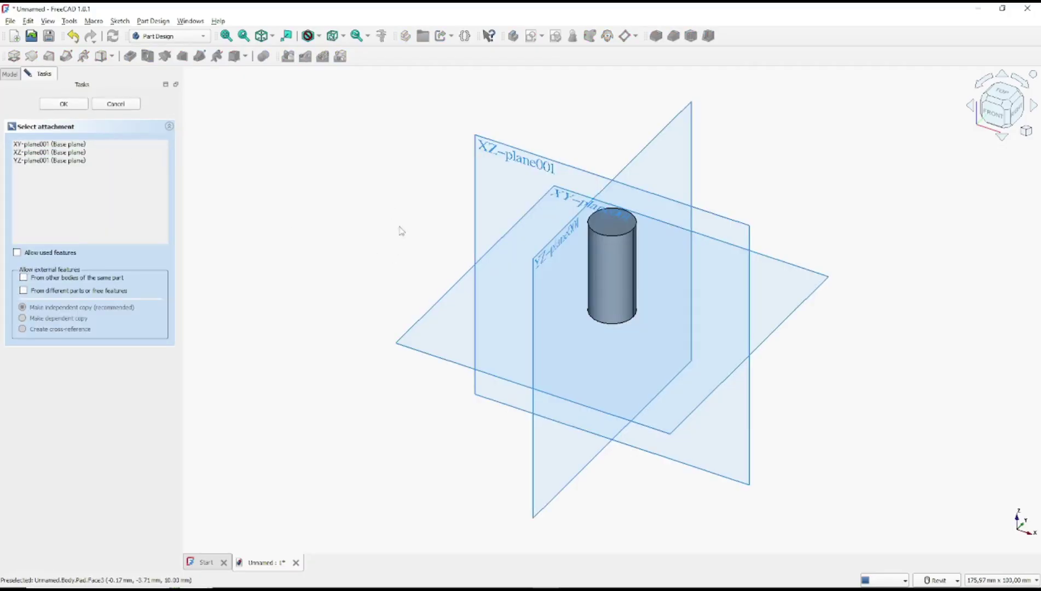
{"action": "left_click", "coordinate": [442, 293]}
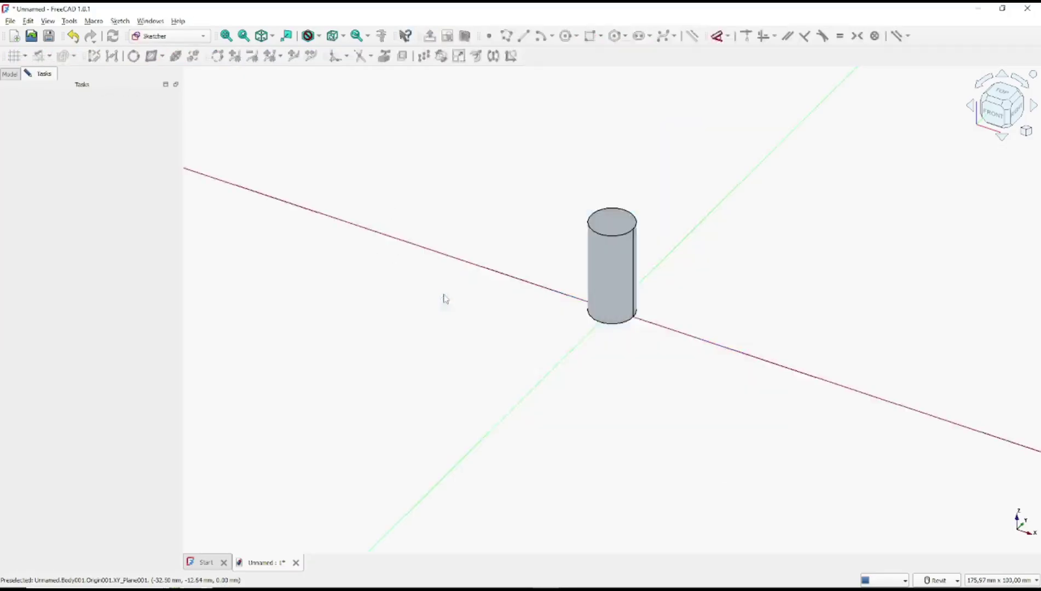
{"action": "left_click", "coordinate": [591, 36]}
{"action": "middle_click_drag", "start_coordinate": [715, 209], "coordinate": [538, 219]}
{"action": "left_click", "coordinate": [517, 205]}
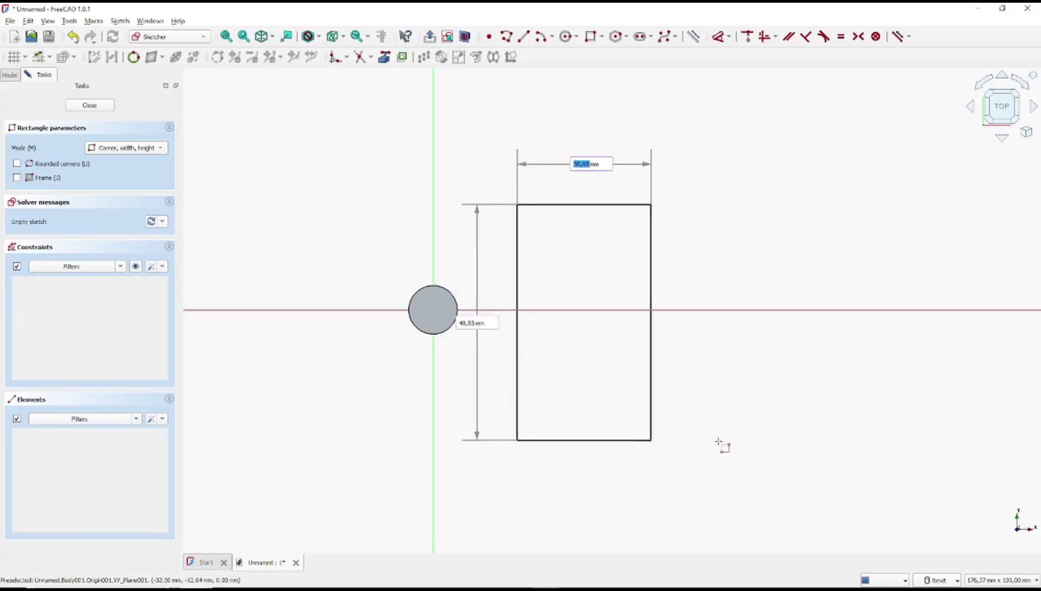
{"action": "left_click", "coordinate": [765, 434]}
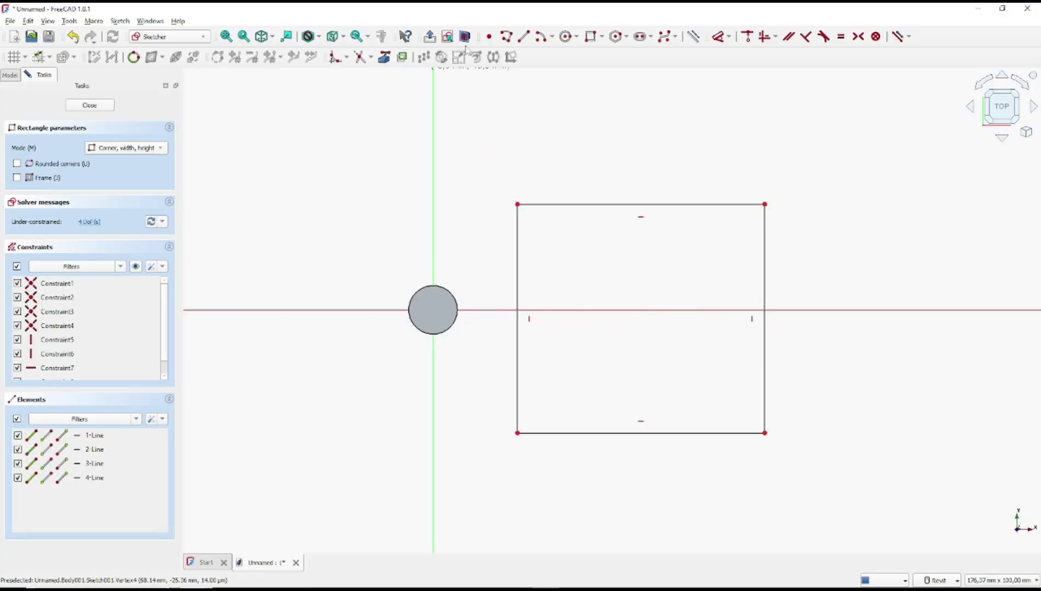
Add two 10 mm circles side by side inside the rectangle and close the sketch.
{"action": "left_click", "coordinate": [567, 37]}
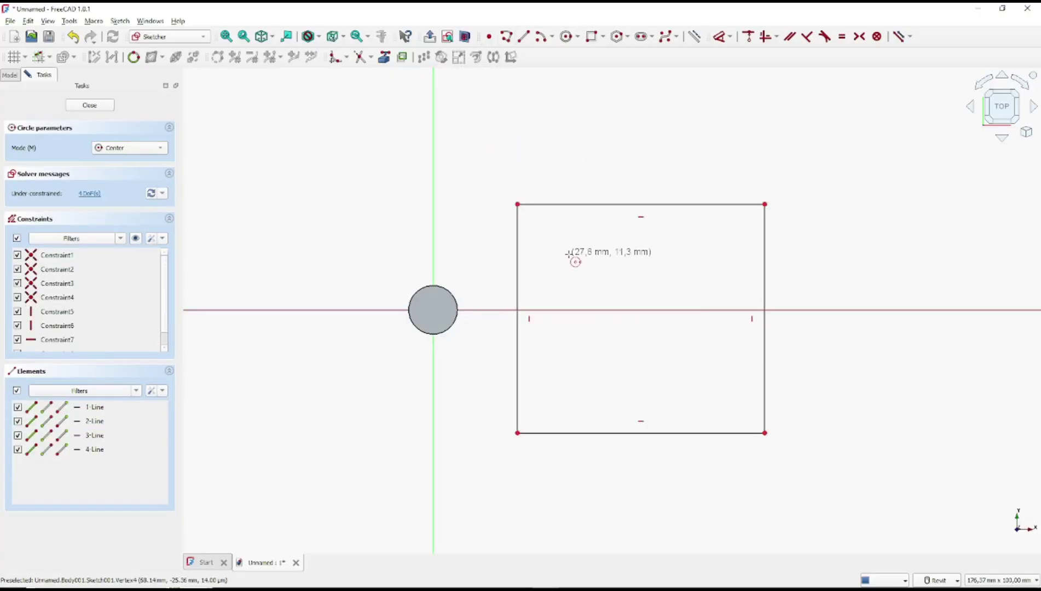
{"action": "left_click", "coordinate": [573, 257]}
{"action": "type", "text": "10"}
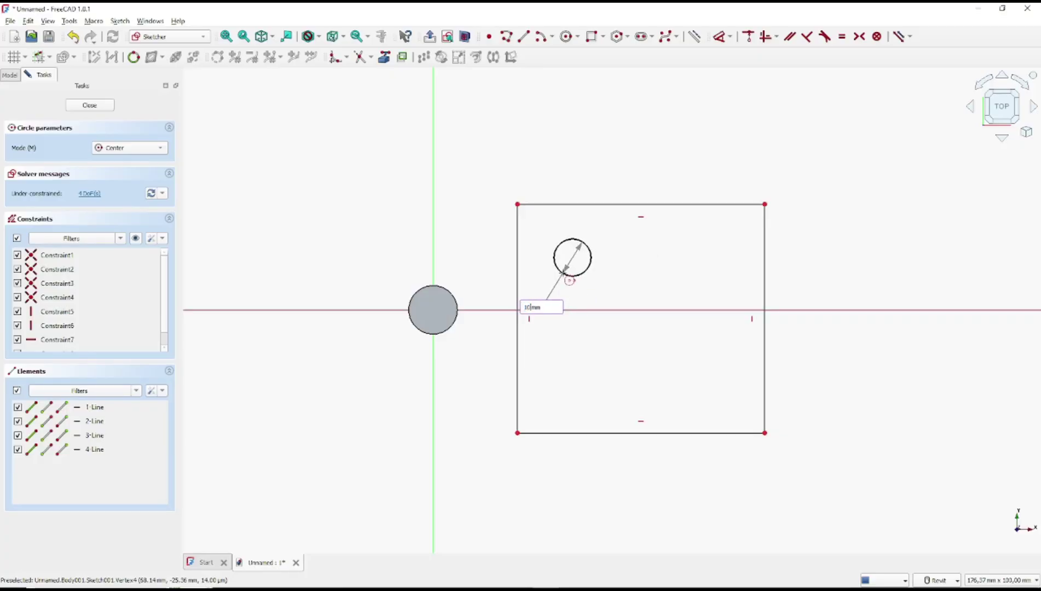
{"action": "key", "text": "Return"}
{"action": "left_click", "coordinate": [691, 296]}
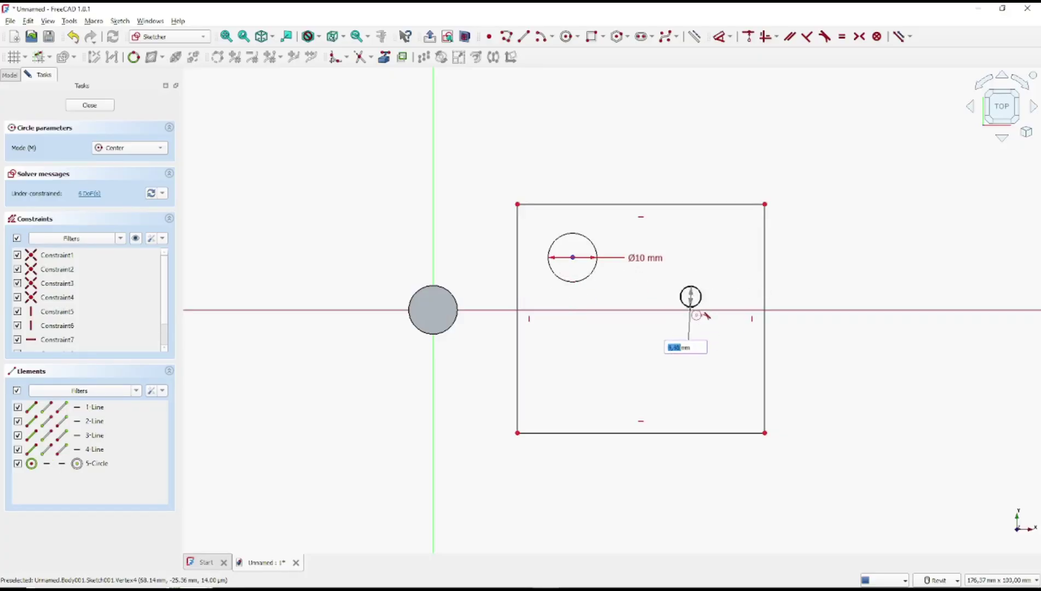
{"action": "type", "text": "10"}
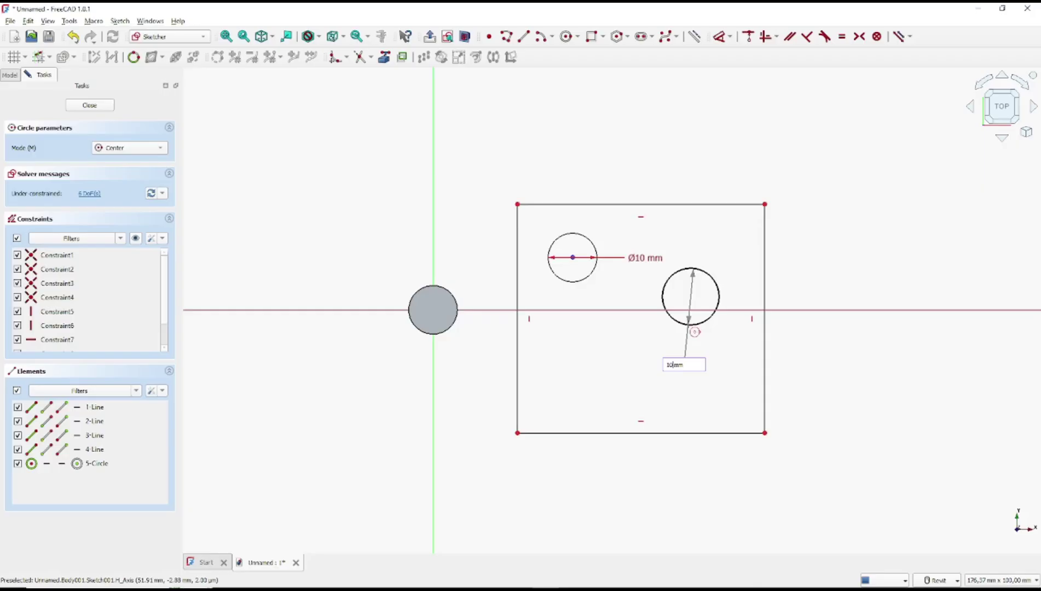
{"action": "key", "text": "Return"}
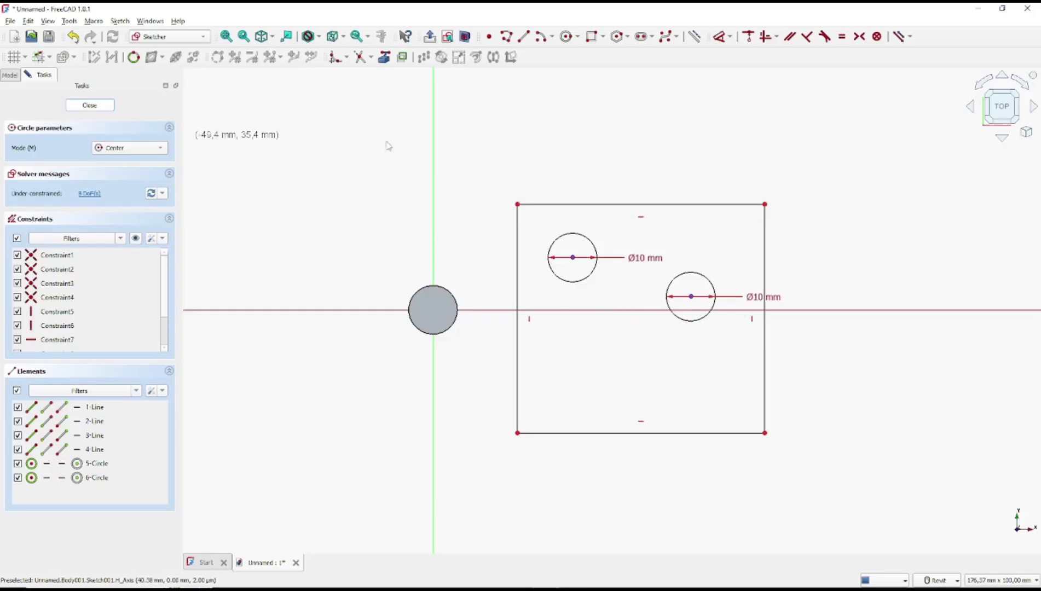
{"action": "key", "text": "Escape"}
{"action": "key", "text": "Escape"}
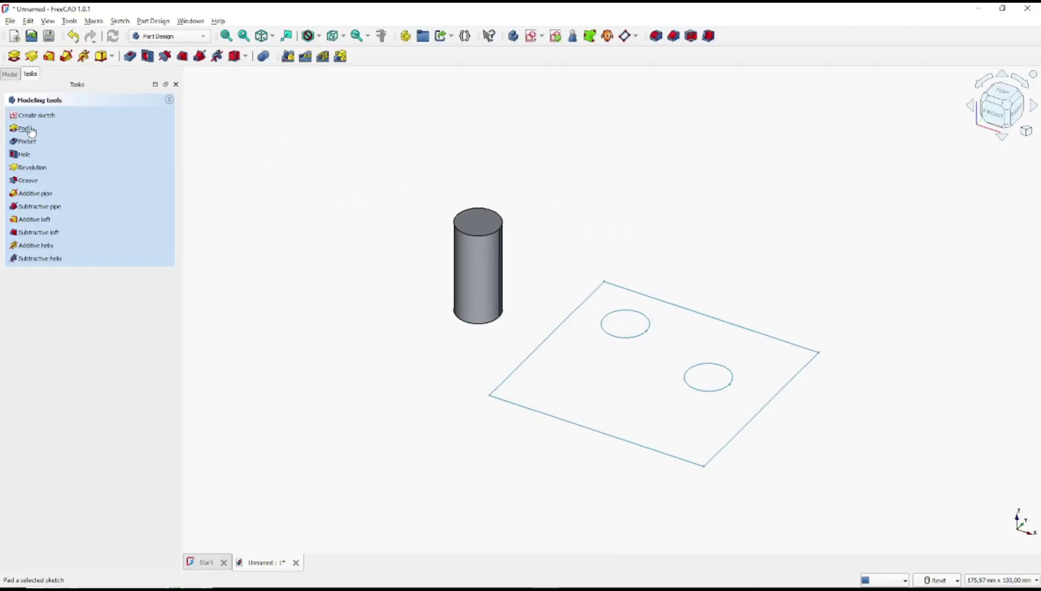
Pad the plate sketch to a 5 mm thickness.
{"action": "left_click", "coordinate": [25, 129]}
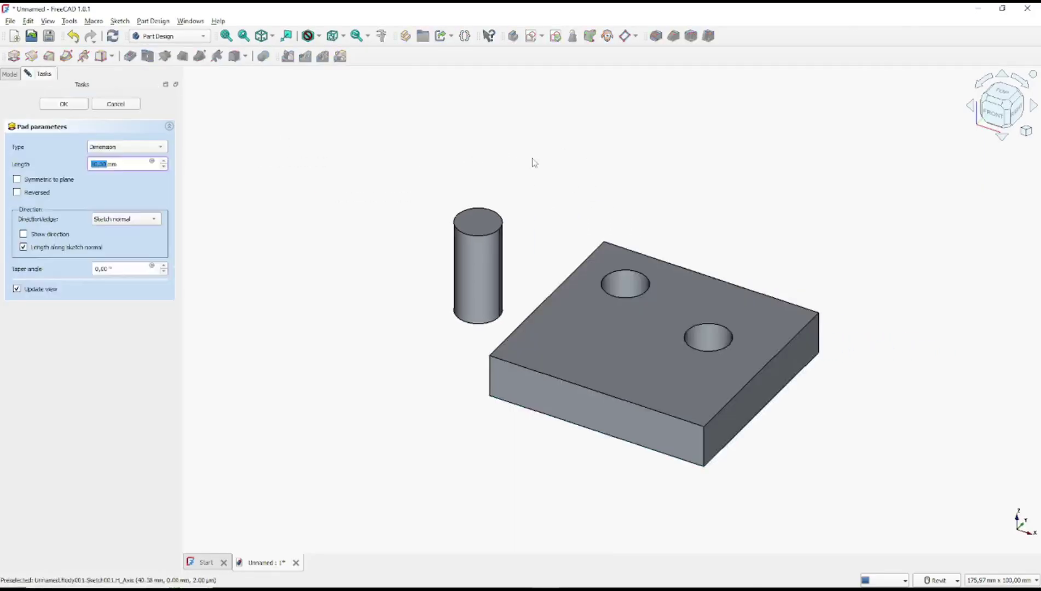
{"action": "left_click", "coordinate": [165, 167]}
{"action": "left_click", "coordinate": [165, 167]}
{"action": "left_click", "coordinate": [165, 167]}
{"action": "left_click", "coordinate": [164, 167]}
{"action": "left_click", "coordinate": [165, 167]}
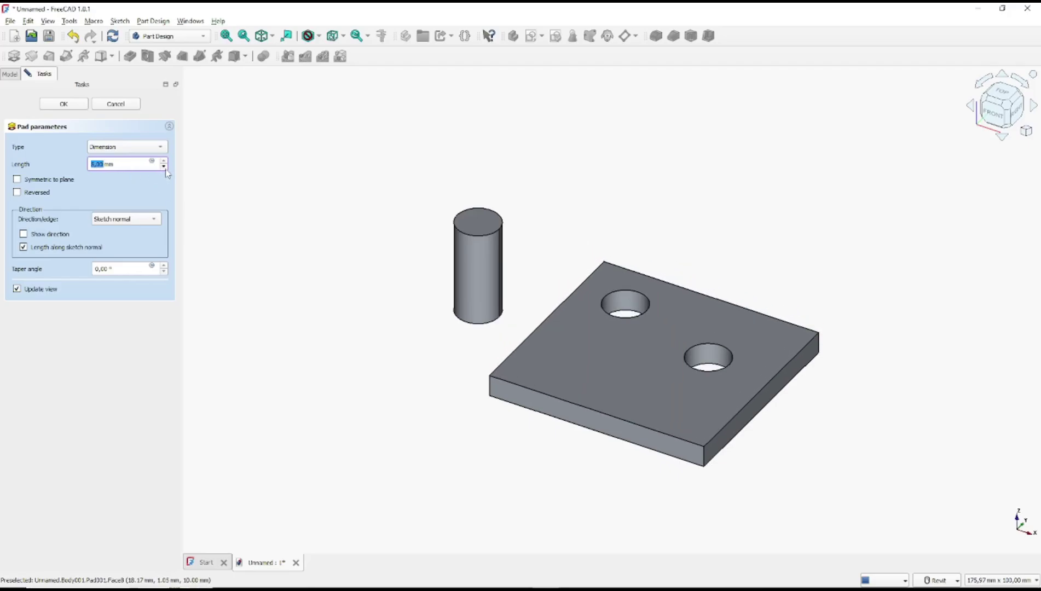
{"action": "left_click", "coordinate": [164, 167]}
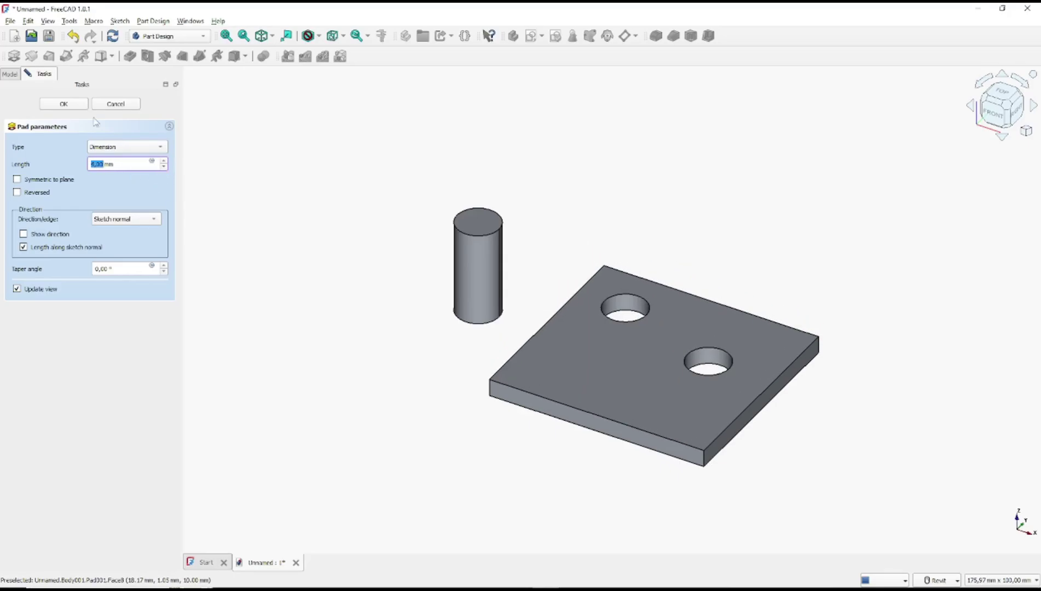
{"action": "left_click", "coordinate": [64, 104]}
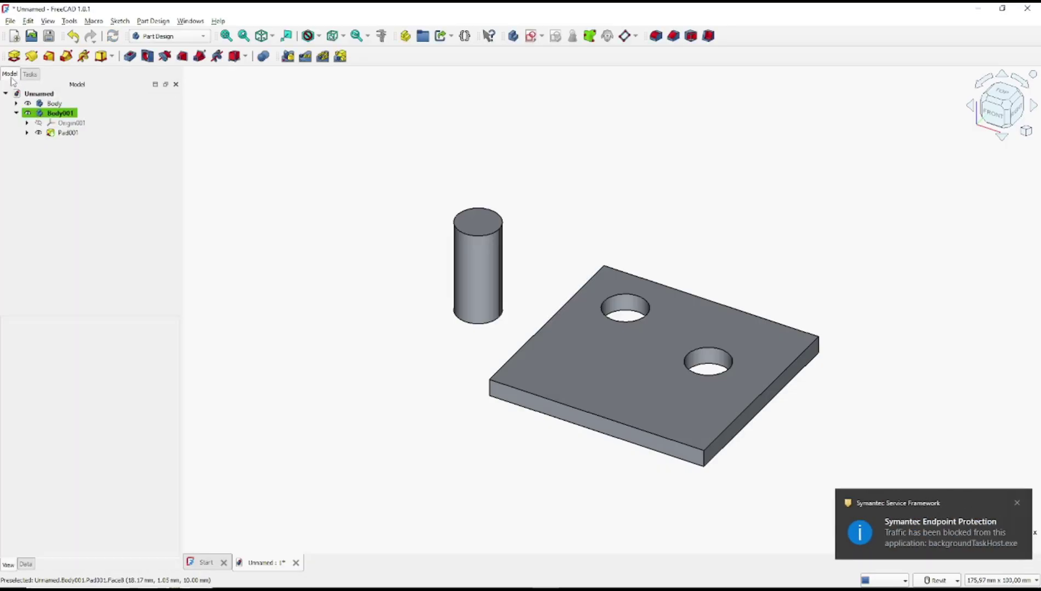
Rename the cylinder's body to 'cylinder'.
{"action": "right_click", "coordinate": [55, 104]}
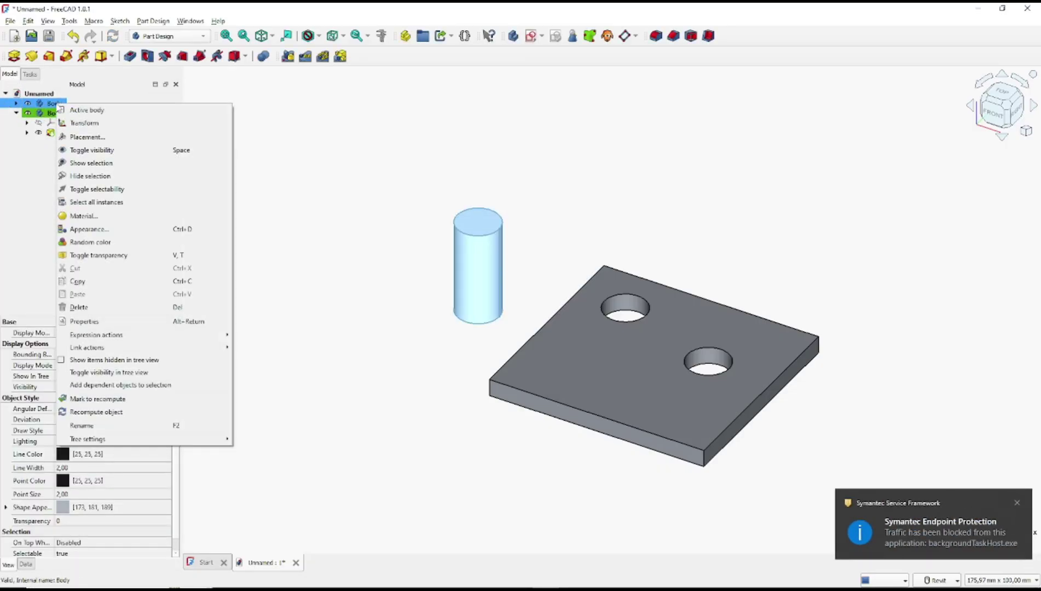
{"action": "left_click", "coordinate": [82, 426]}
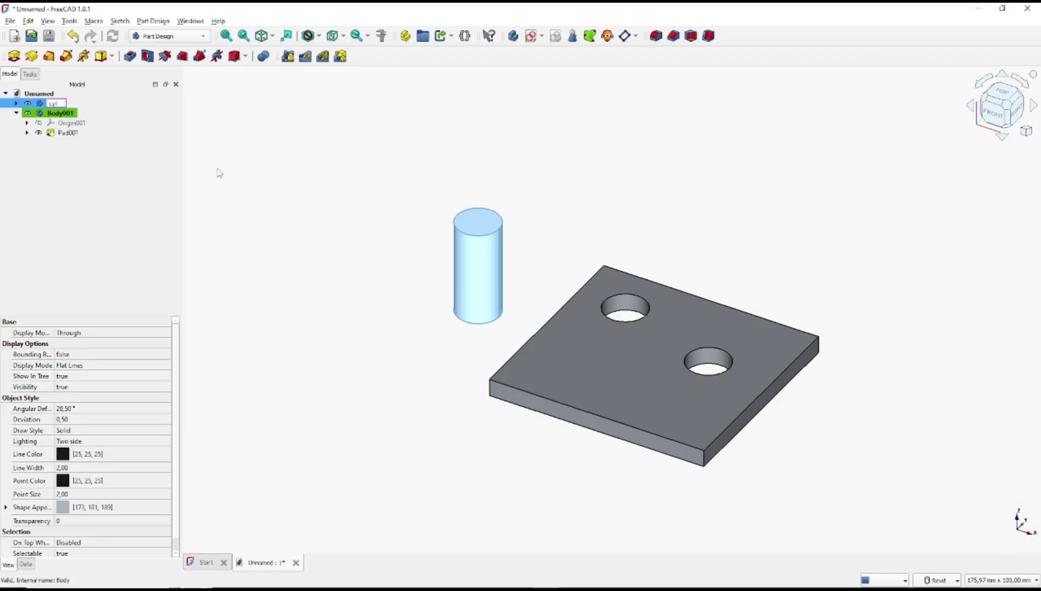
{"action": "type", "text": "cyli"}
{"action": "type", "text": "nder"}
{"action": "left_click", "coordinate": [80, 197]}
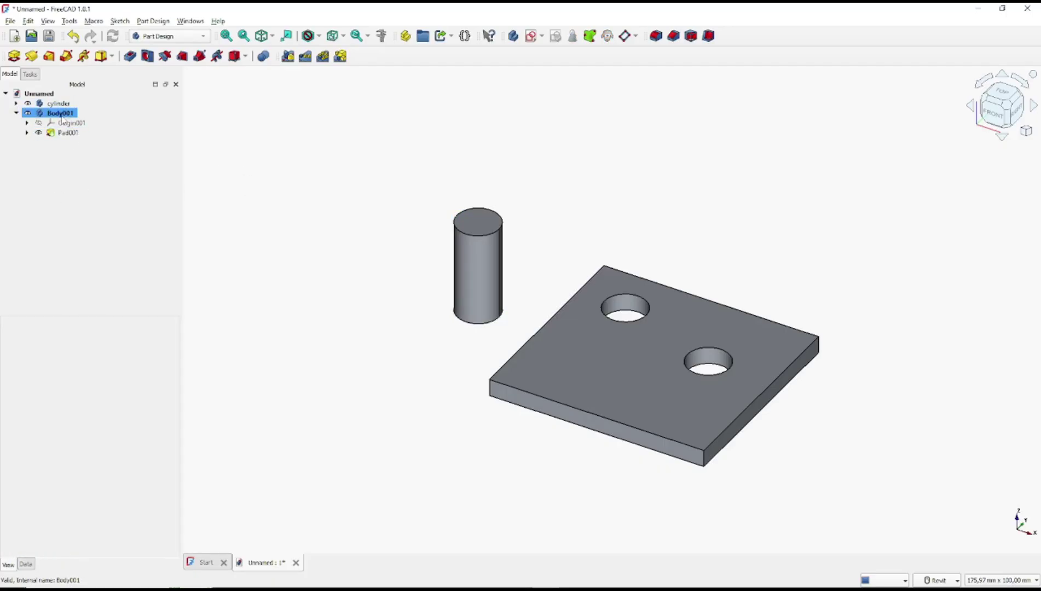
Rename the plate body to 'Base'.
{"action": "right_click", "coordinate": [62, 114]}
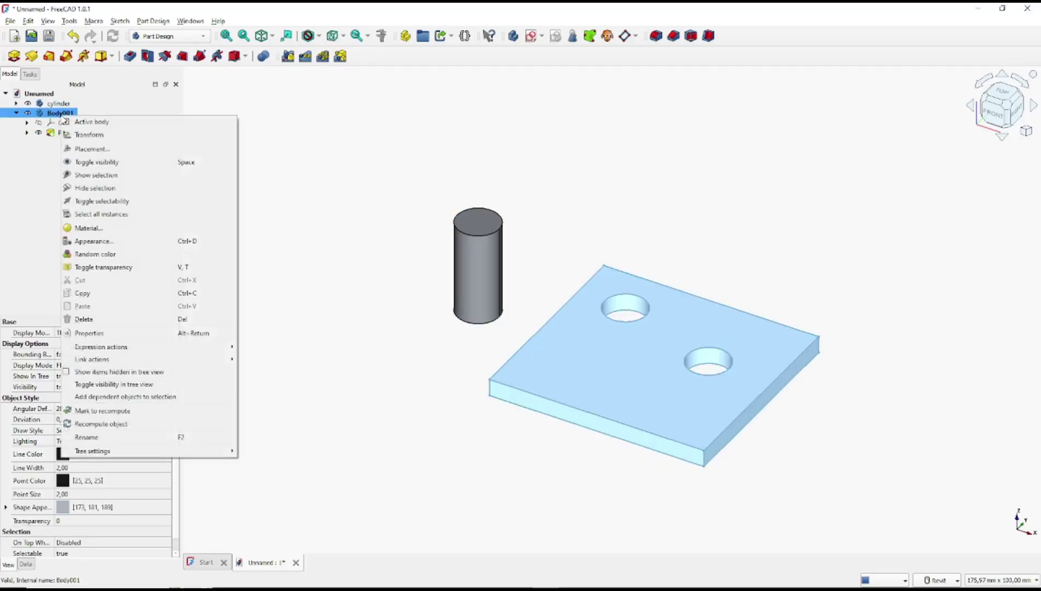
{"action": "left_click", "coordinate": [104, 438]}
{"action": "type", "text": "Base"}
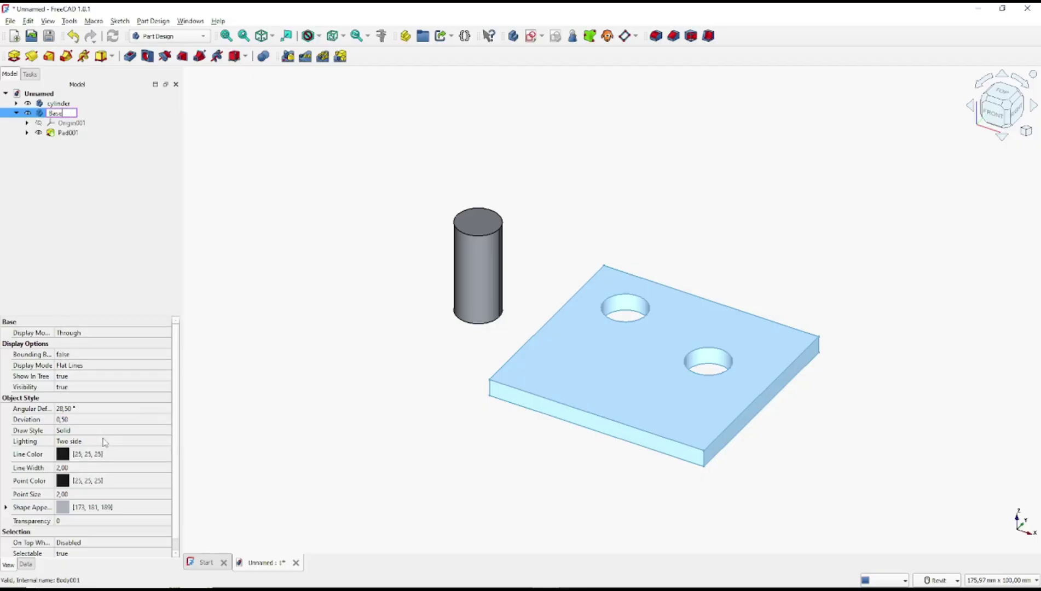
{"action": "left_click", "coordinate": [131, 252]}
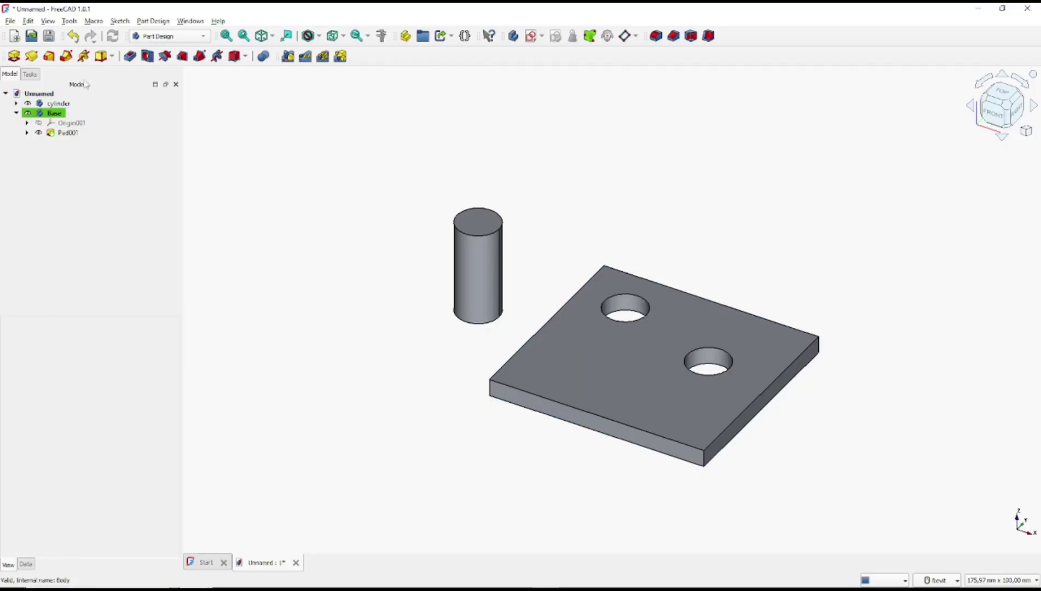
Save the part file as Unnamed.FCStd and create a new Assembly document from the Start page.
{"action": "left_click", "coordinate": [8, 22]}
{"action": "left_click", "coordinate": [47, 98]}
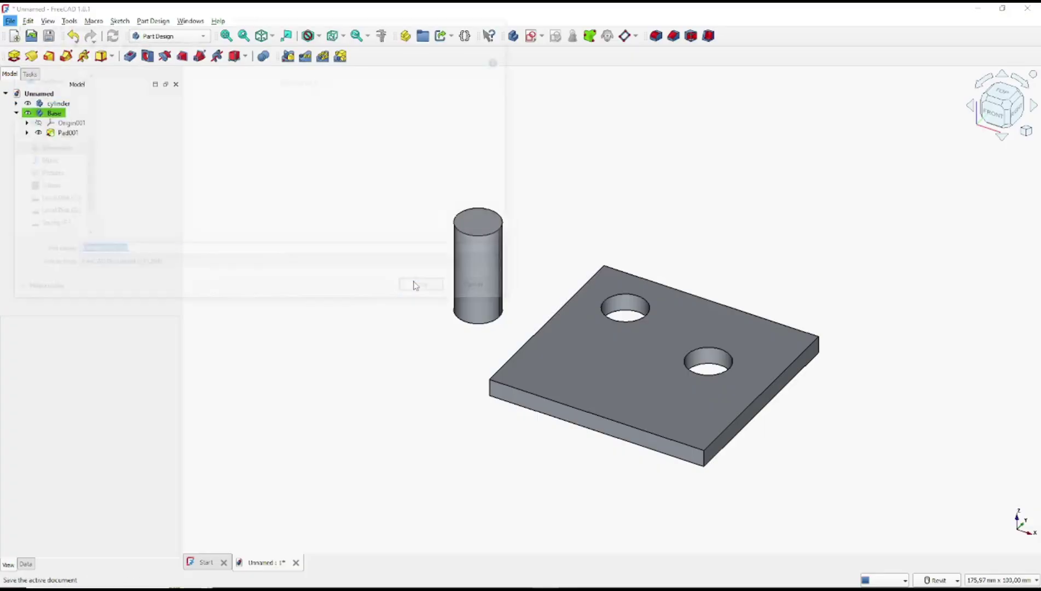
{"action": "left_click", "coordinate": [420, 291]}
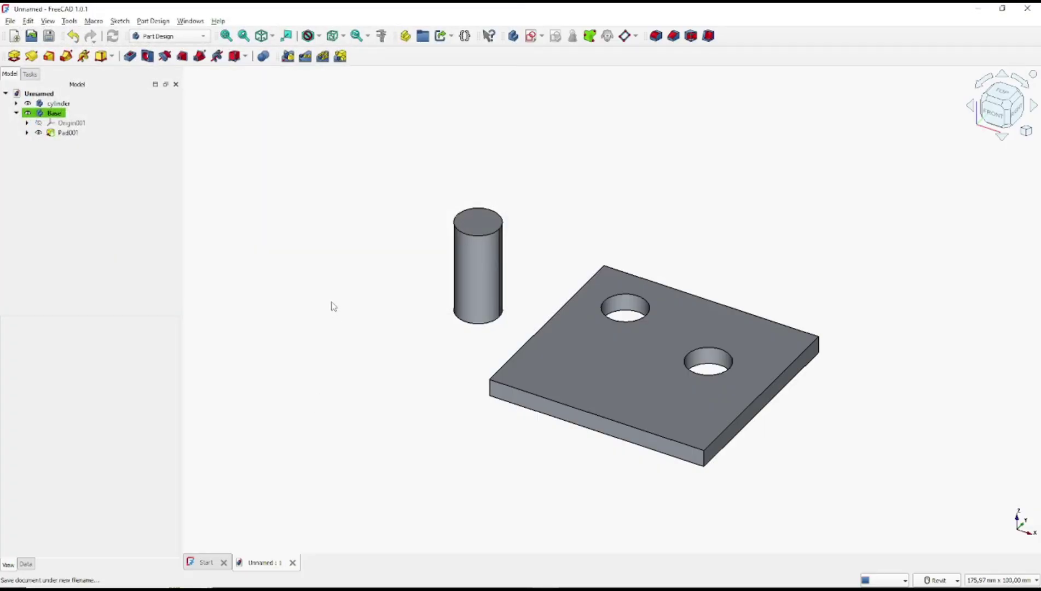
{"action": "left_click", "coordinate": [204, 564]}
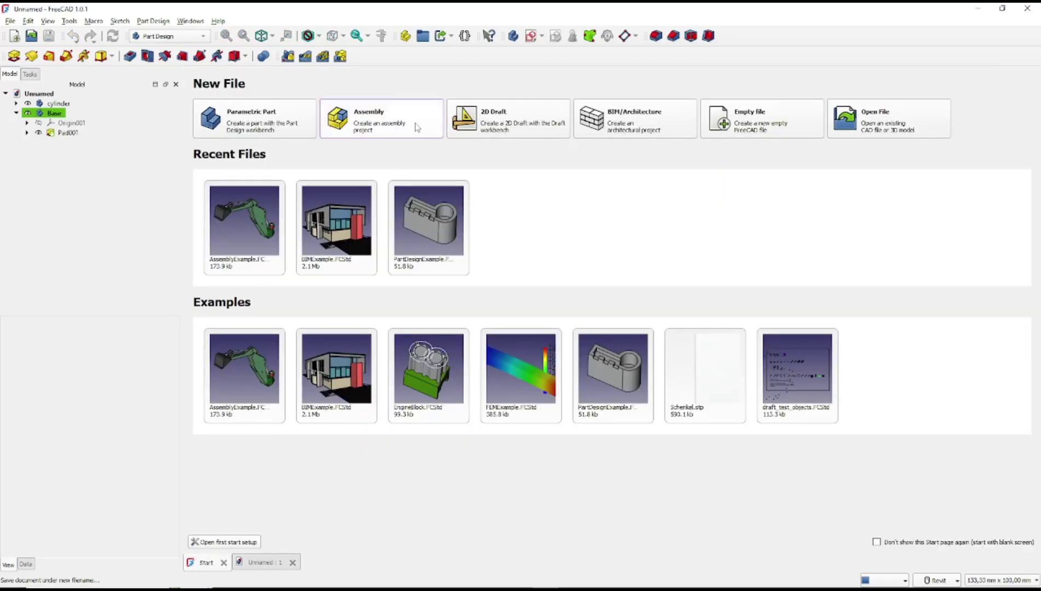
{"action": "left_click", "coordinate": [370, 119]}
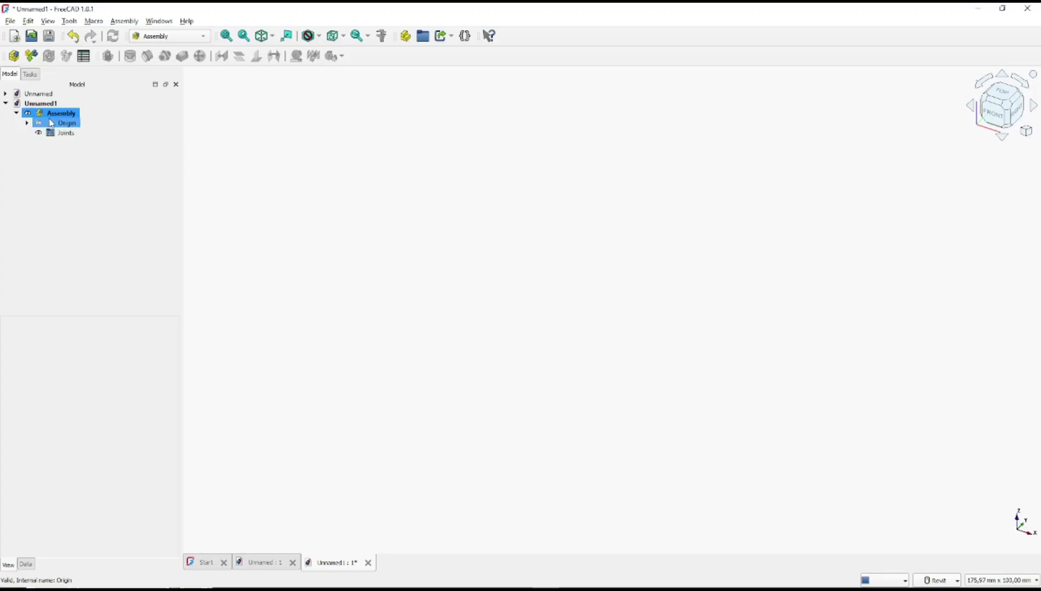
Insert the Base plate into the assembly, agreeing to save the assembly file first and typing its name.
{"action": "left_click", "coordinate": [5, 95]}
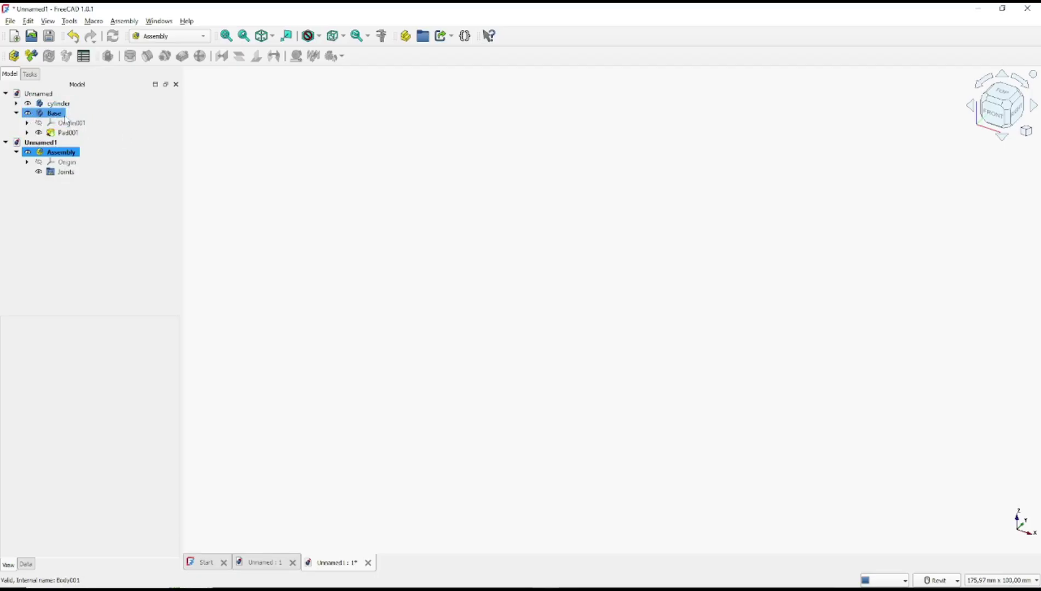
{"action": "left_click", "coordinate": [53, 114]}
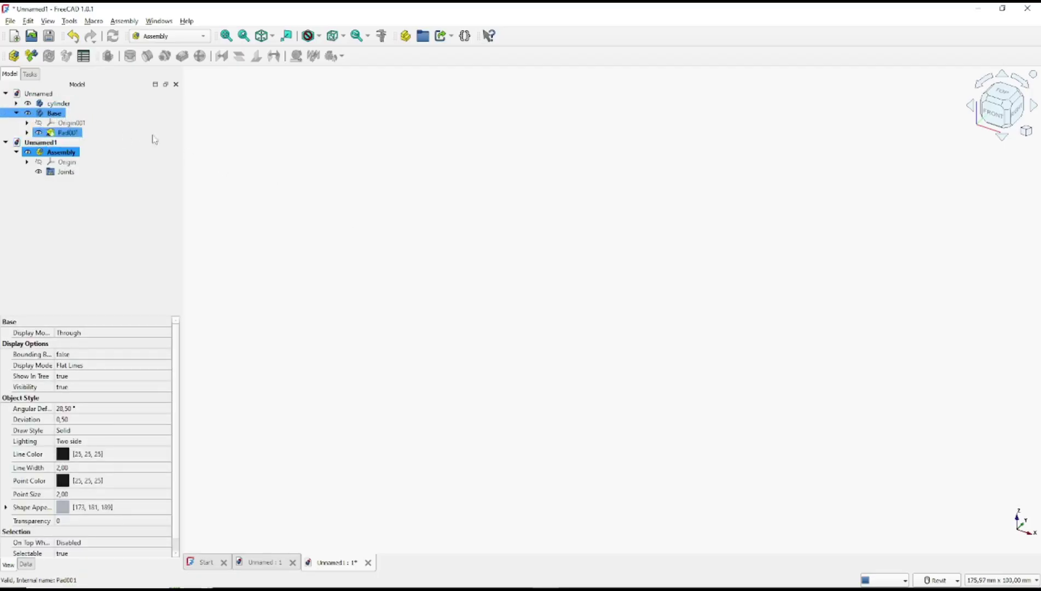
{"action": "left_click", "coordinate": [32, 56]}
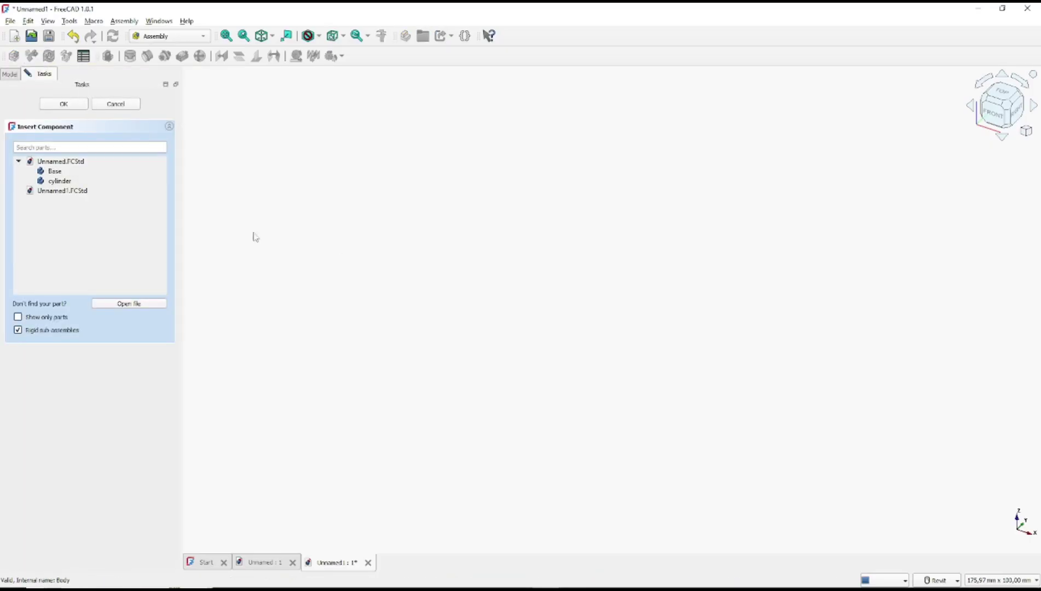
{"action": "left_click", "coordinate": [55, 171]}
{"action": "left_click", "coordinate": [54, 171]}
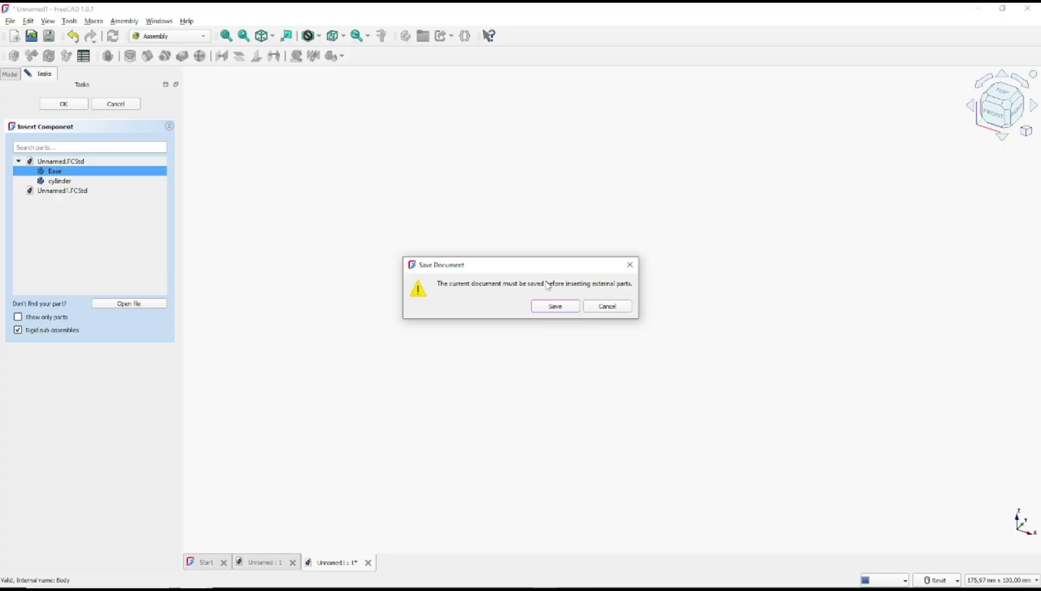
{"action": "left_click", "coordinate": [555, 306]}
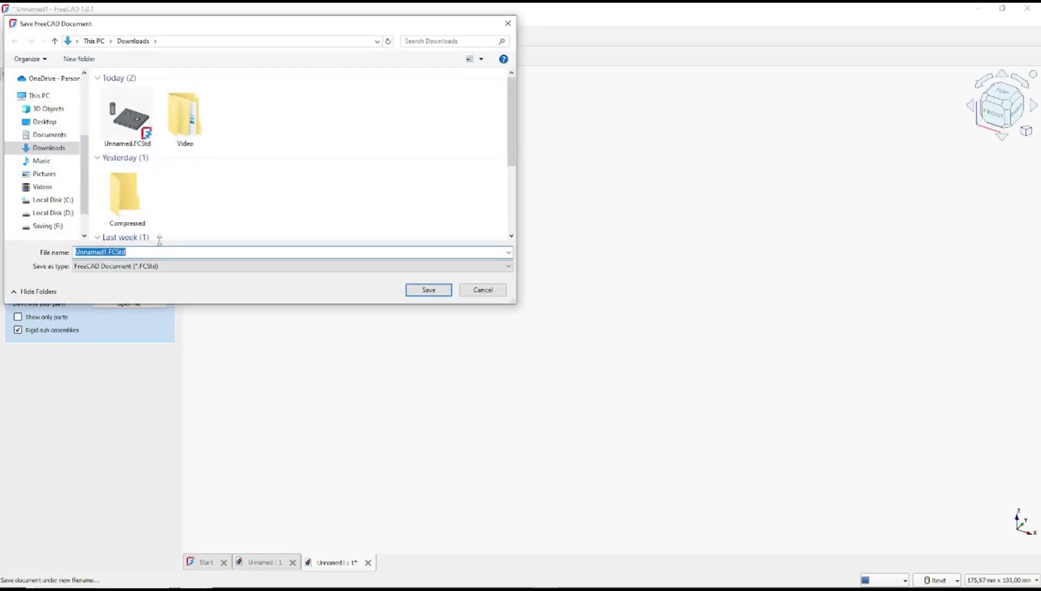
{"action": "type", "text": "assm"}
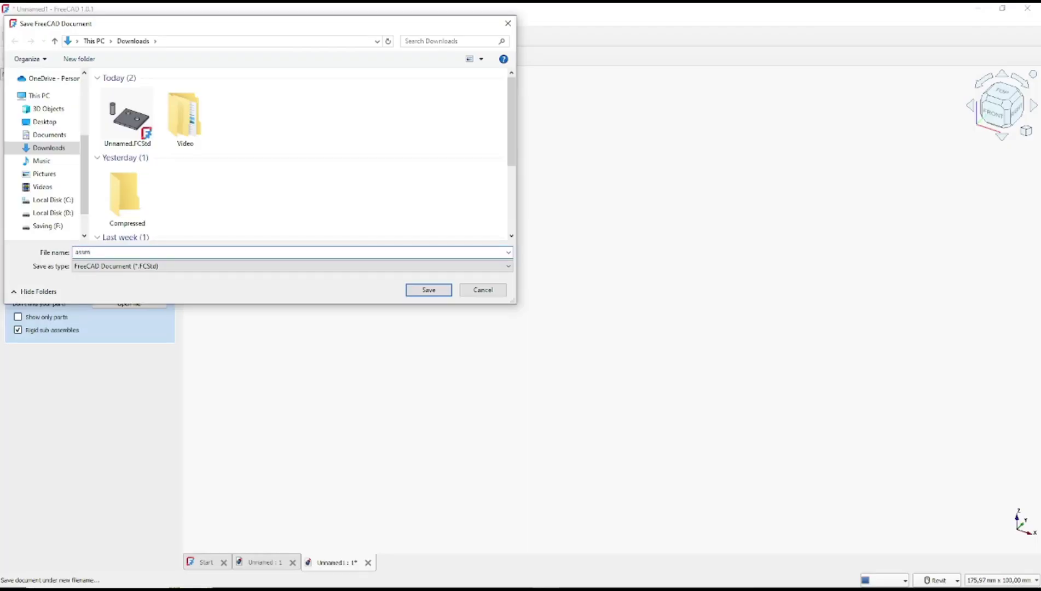
Save the assembly as assm, ground the Base plate, and insert three cylinder copies.
{"action": "left_click", "coordinate": [432, 290]}
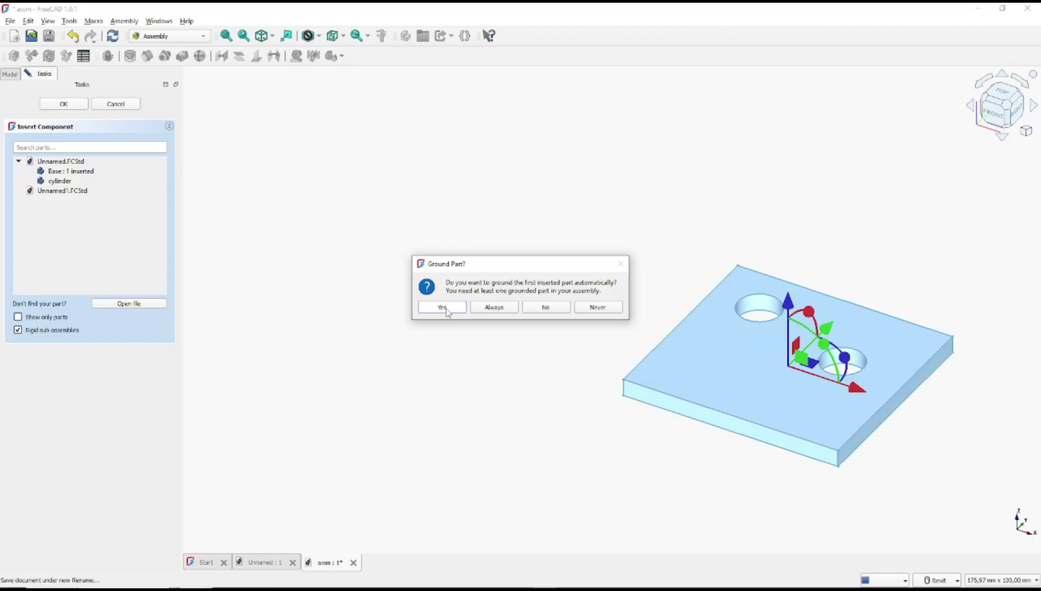
{"action": "left_click", "coordinate": [442, 307]}
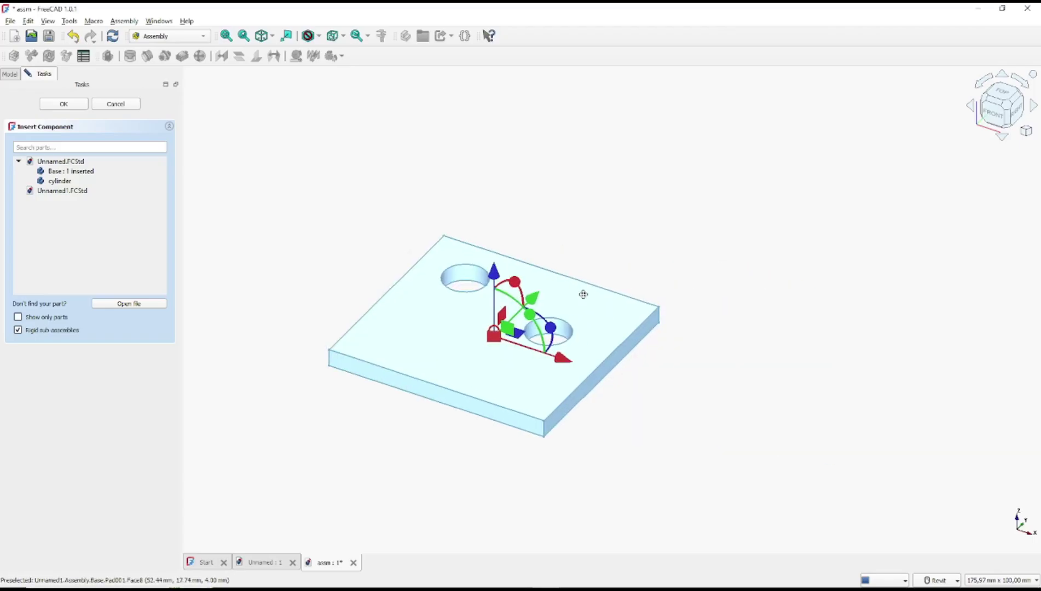
{"action": "left_click", "coordinate": [77, 181]}
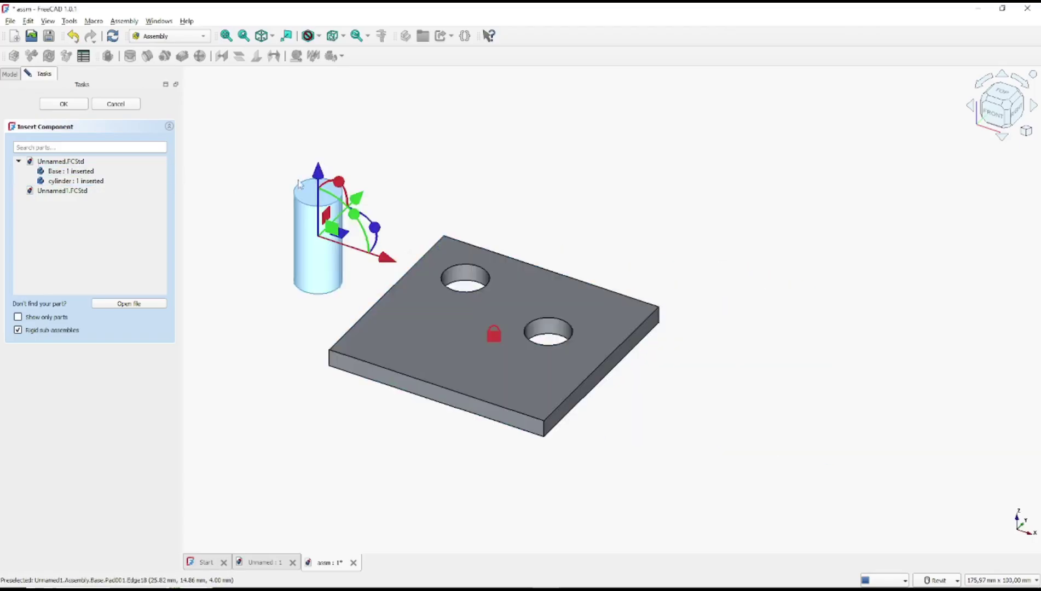
{"action": "left_click", "coordinate": [78, 181]}
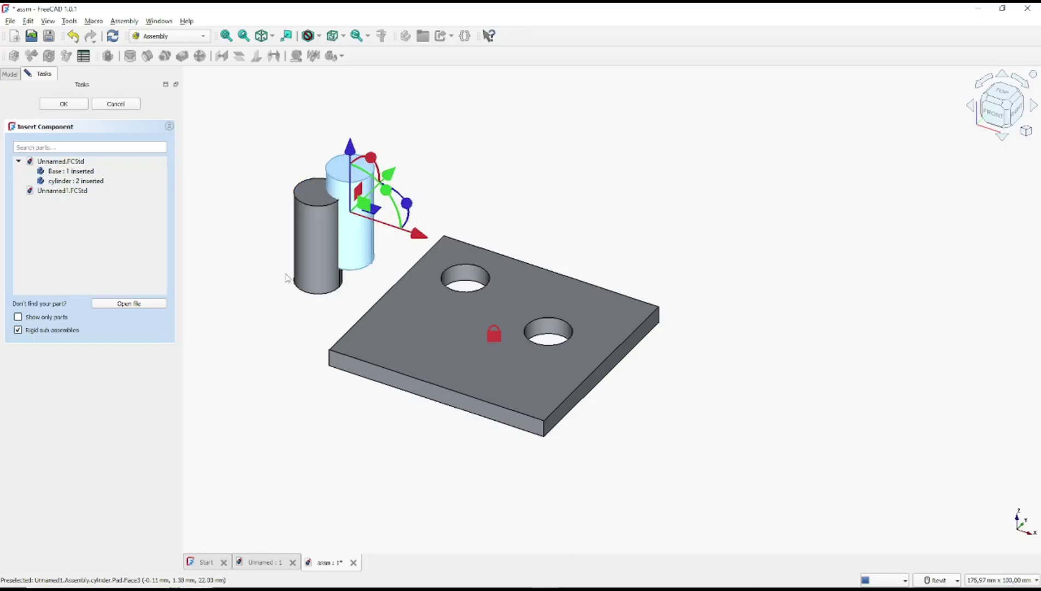
{"action": "left_click", "coordinate": [76, 182]}
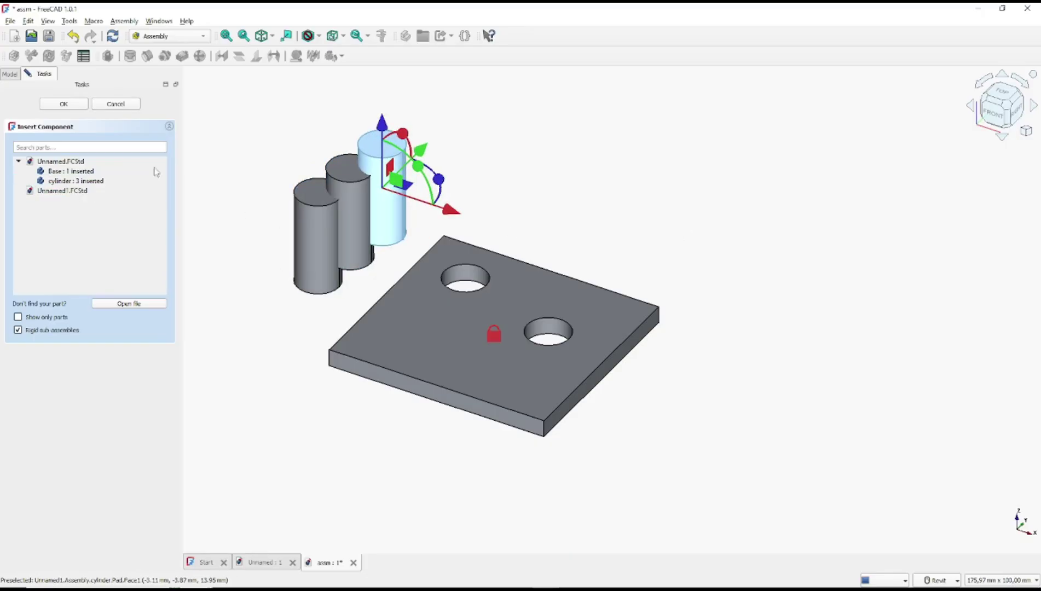
{"action": "left_click", "coordinate": [63, 105]}
{"action": "middle_click_drag", "start_coordinate": [581, 221], "coordinate": [641, 246]}
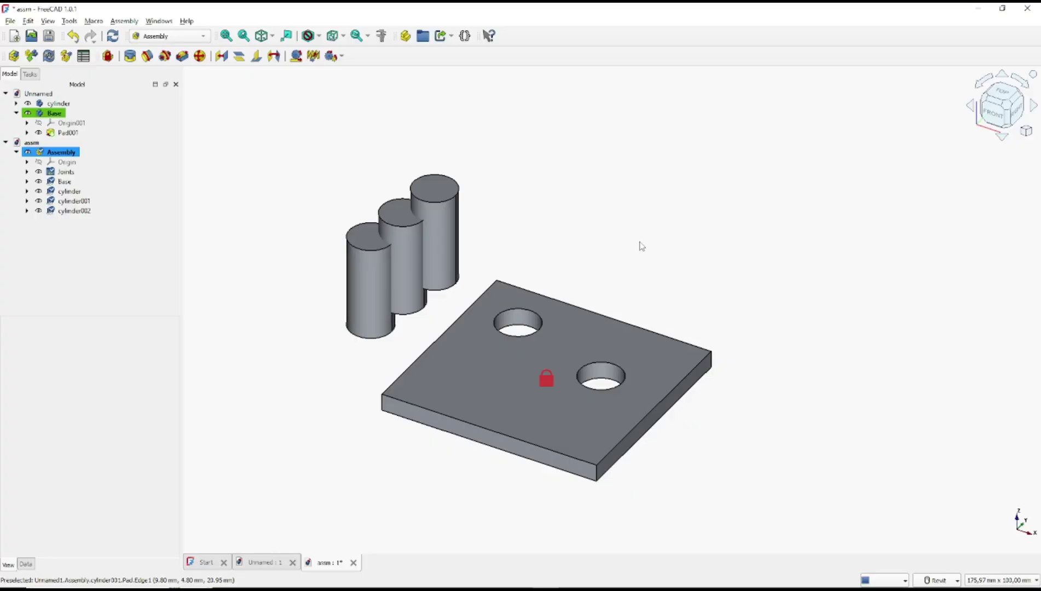
Fix the left cylinder's top face to the plate's right-hole edge with a Fixed joint.
{"action": "left_click", "coordinate": [131, 57]}
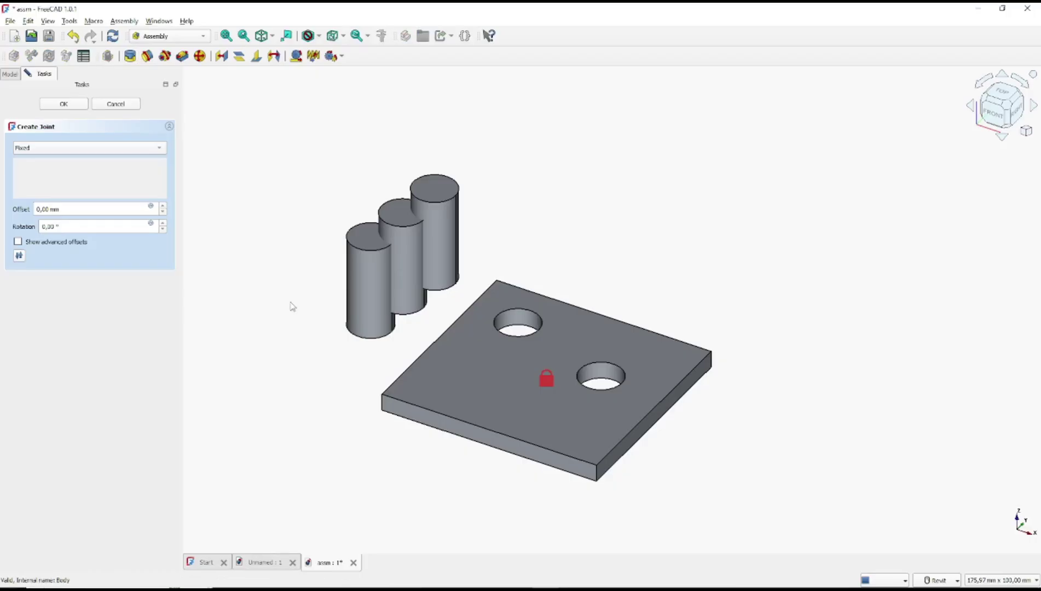
{"action": "left_click", "coordinate": [366, 245]}
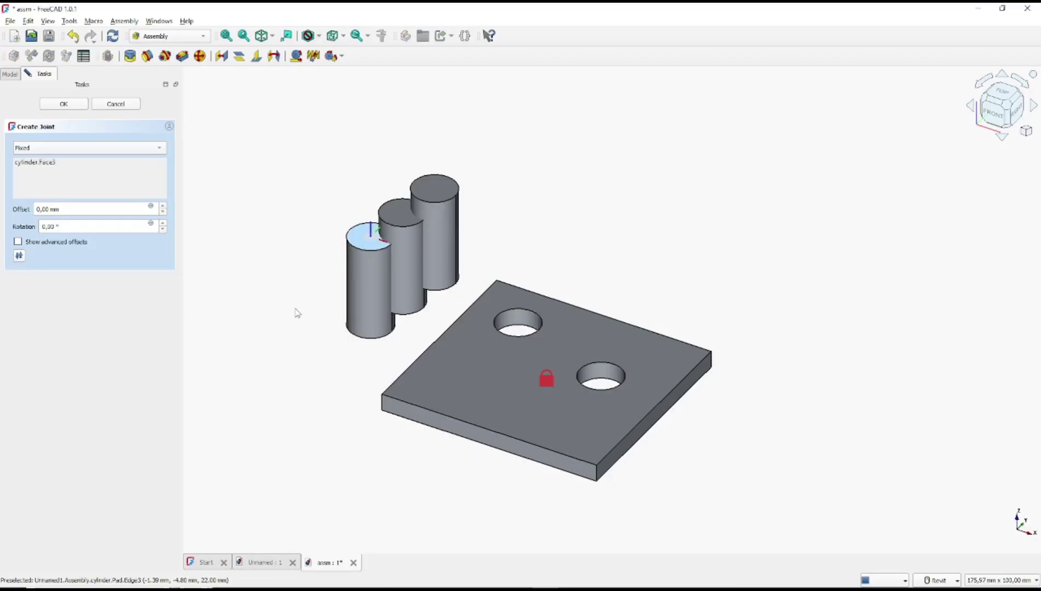
{"action": "left_click", "coordinate": [604, 369]}
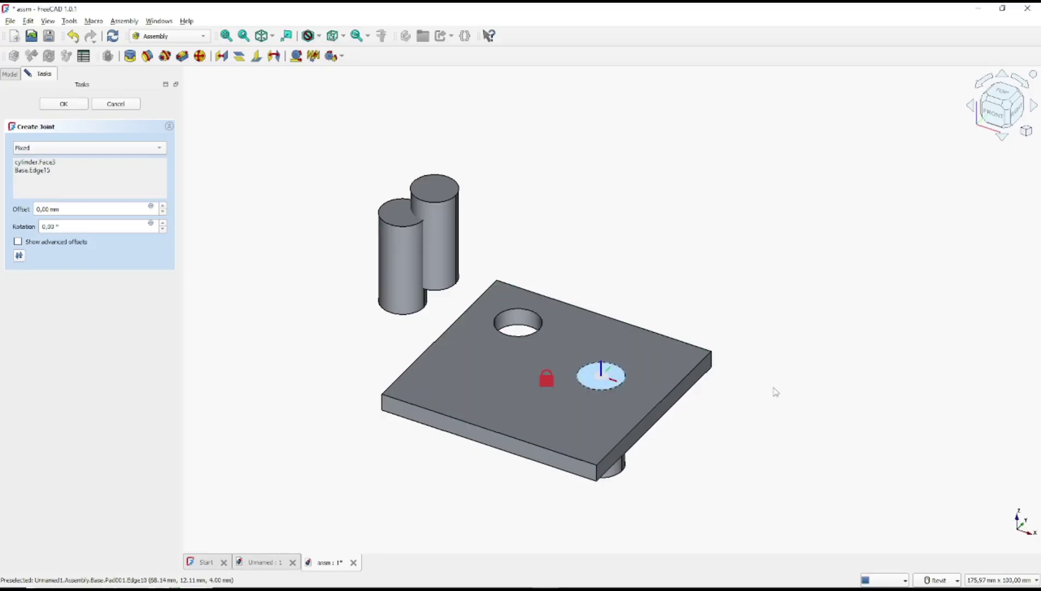
{"action": "middle_click_drag", "start_coordinate": [706, 380], "coordinate": [716, 307], "text": "shift"}
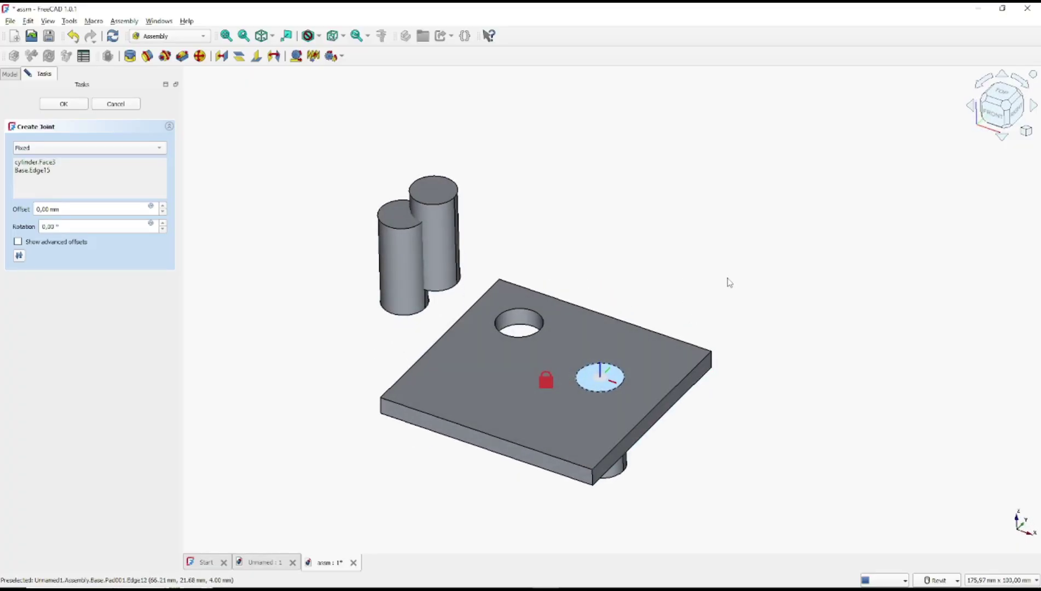
{"action": "left_click", "coordinate": [64, 104]}
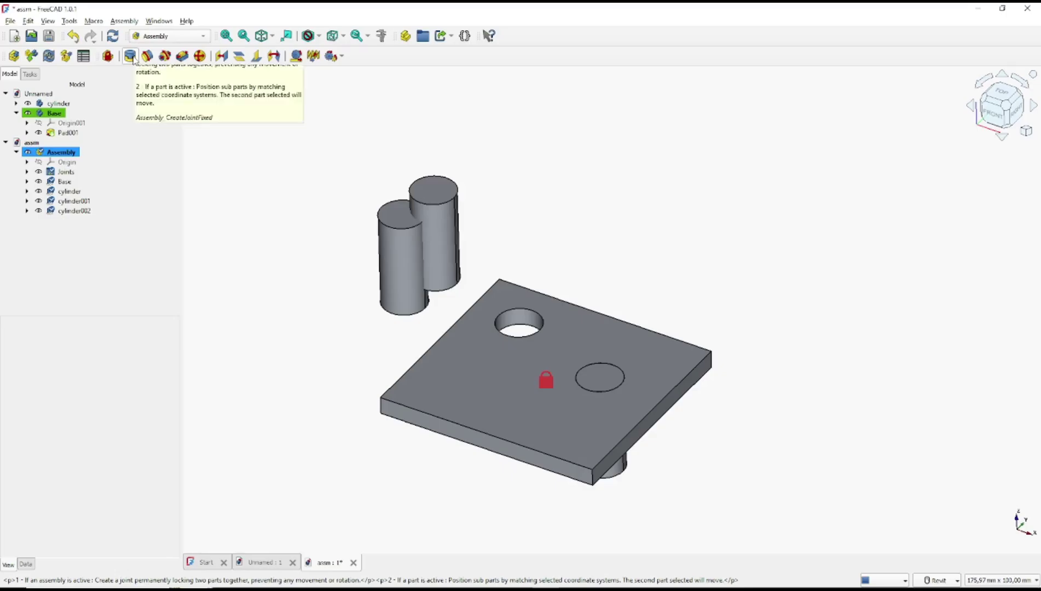
Fix the second cylinder's bottom face into the plate's other hole with a Fixed joint.
{"action": "left_click", "coordinate": [132, 57]}
{"action": "middle_click_drag", "start_coordinate": [483, 307], "coordinate": [402, 287], "text": "shift"}
{"action": "left_click", "coordinate": [405, 295]}
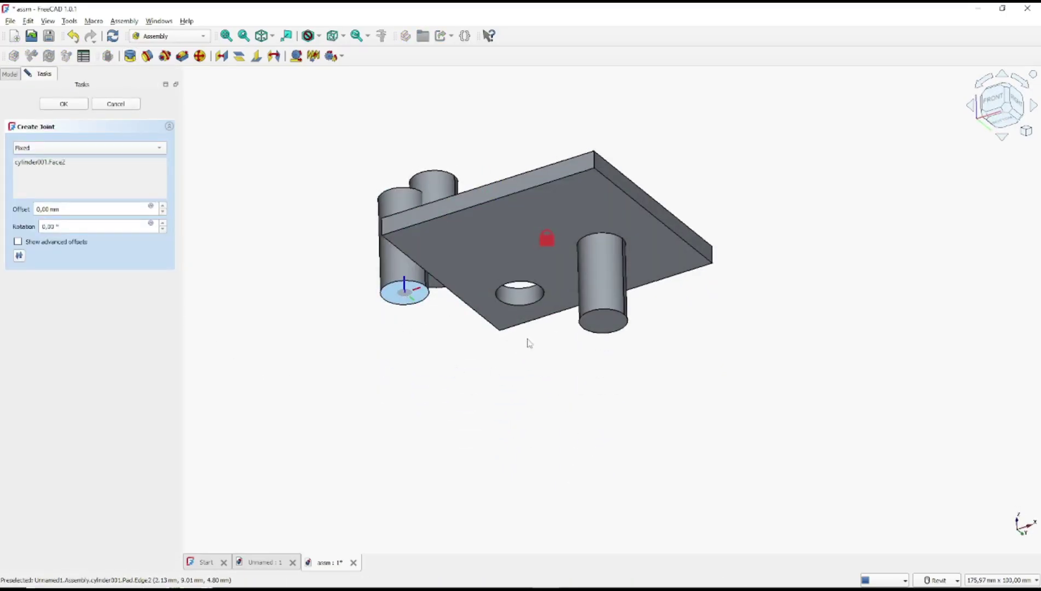
{"action": "left_click", "coordinate": [521, 303]}
{"action": "middle_click_drag", "start_coordinate": [369, 395], "coordinate": [569, 254], "text": "shift"}
{"action": "left_click", "coordinate": [63, 104]}
{"action": "middle_click_drag", "start_coordinate": [649, 181], "coordinate": [323, 327]}
Start a Fixed joint stacking the third cylinder's end face onto the middle cylinder's top face.
{"action": "left_click", "coordinate": [131, 57]}
{"action": "left_click", "coordinate": [353, 330]}
{"action": "middle_click_drag", "start_coordinate": [420, 281], "coordinate": [527, 243], "text": "shift"}
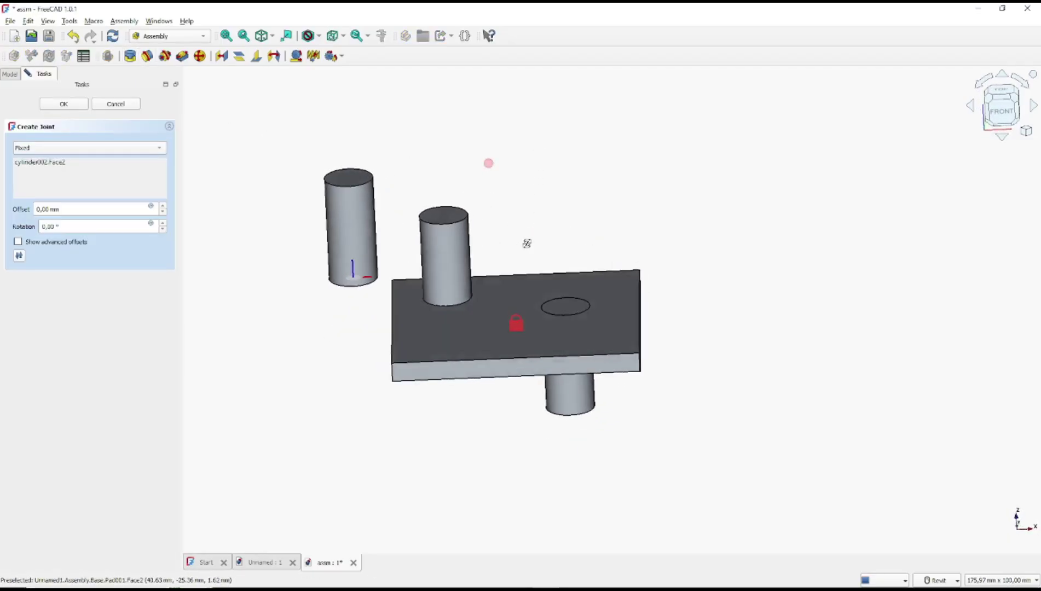
{"action": "left_click", "coordinate": [449, 219]}
{"action": "middle_click_drag", "start_coordinate": [632, 216], "coordinate": [648, 259], "text": "shift"}
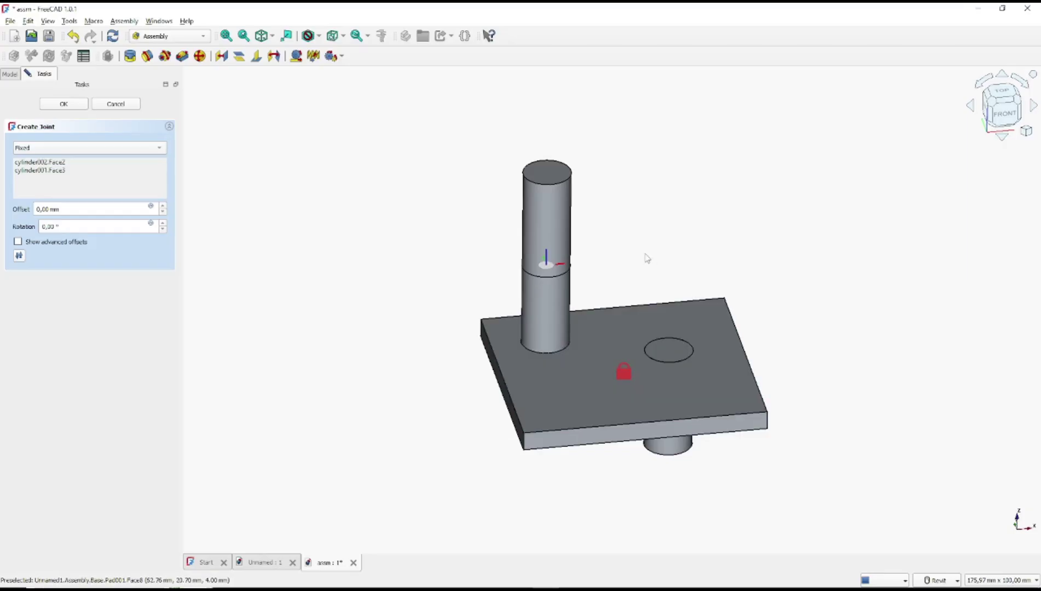